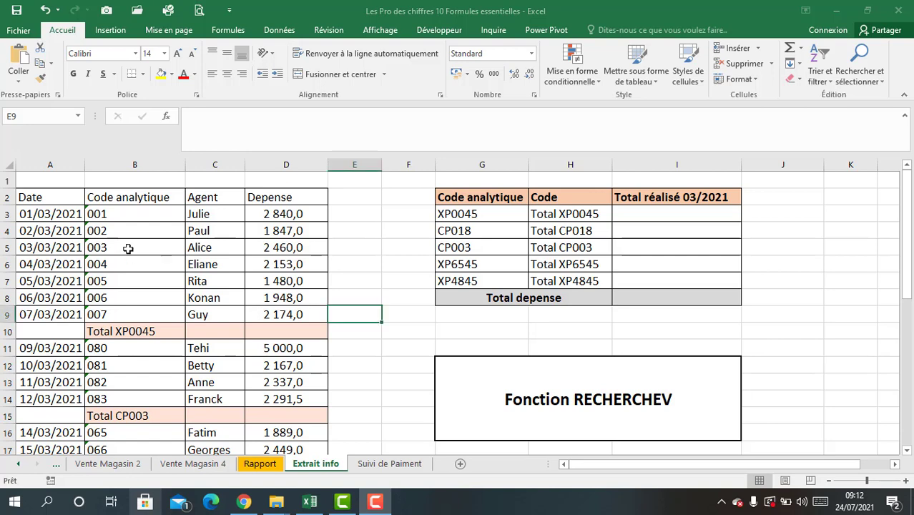
Step: Examine the expense groups in the Depense column and their empty subtotal rows, from Total XP0045 down to Total CP018
left_click_drag(145, 331, 284, 331)
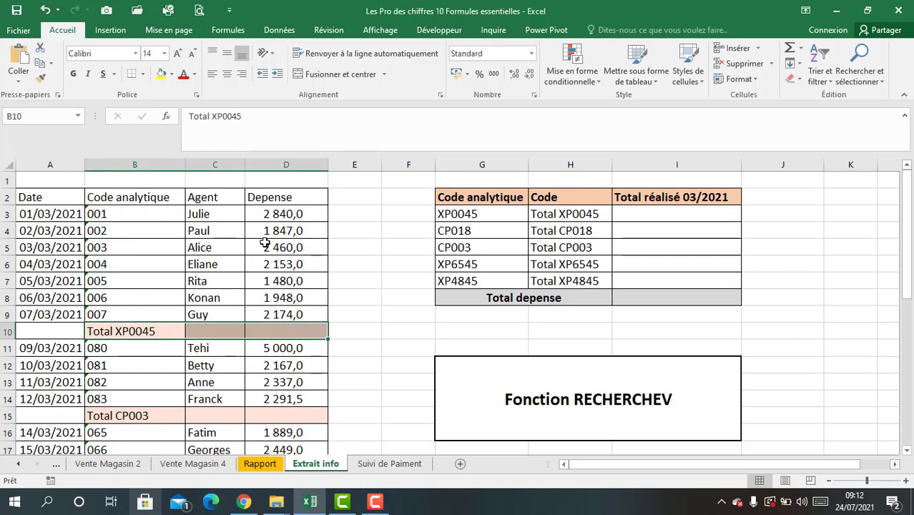
left_click(117, 329)
left_click_drag(164, 327, 285, 350)
left_click_drag(281, 215, 301, 334)
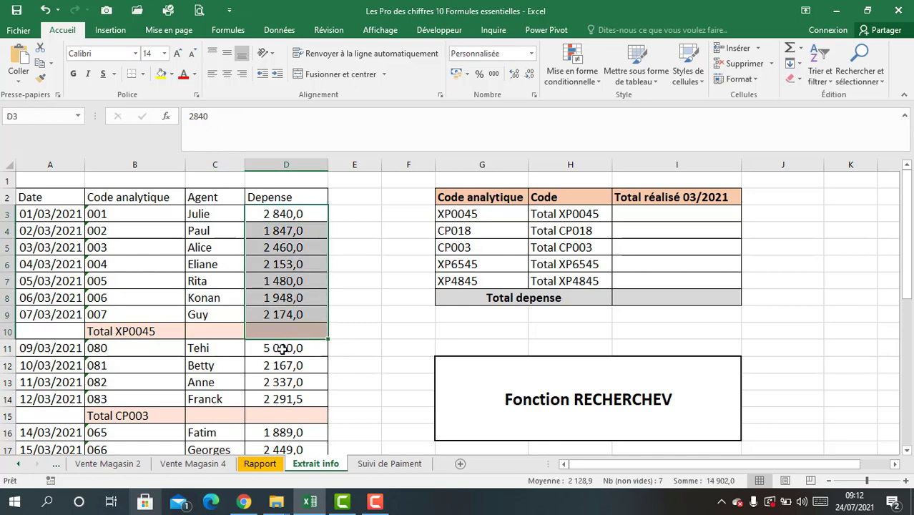
scroll(293, 343, "down", 1)
left_click_drag(122, 366, 307, 365)
left_click_drag(286, 309, 261, 367)
scroll(283, 376, "down", 3)
scroll(284, 377, "up", 4)
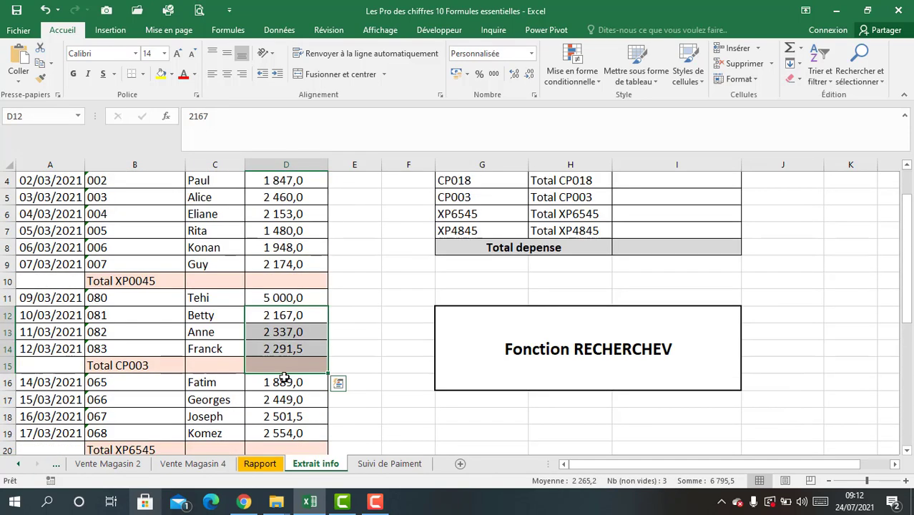
left_click(284, 331)
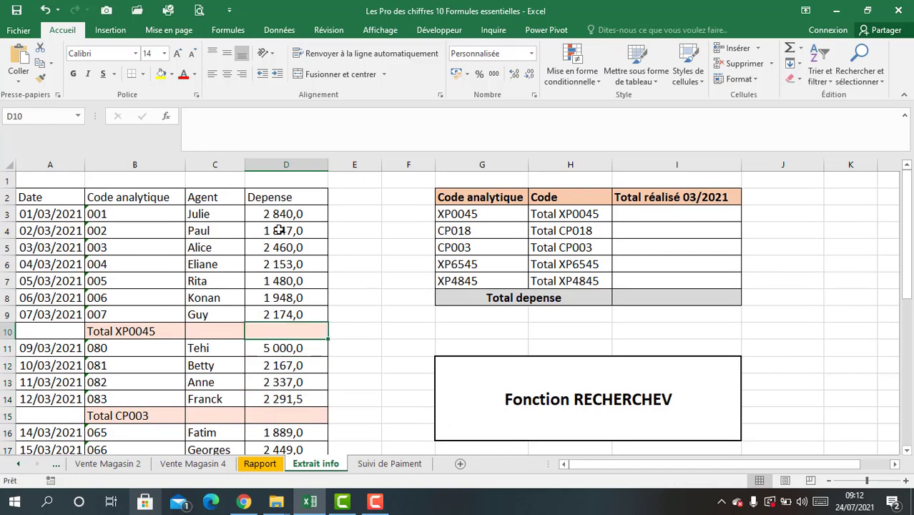
key("Return")
left_click(286, 413)
scroll(287, 411, "down", 2)
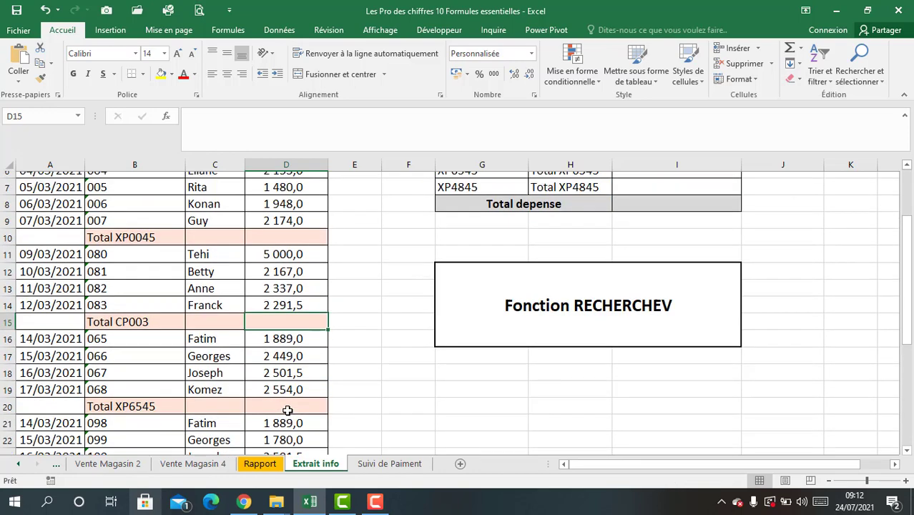
scroll(279, 358, "up", 2)
scroll(276, 354, "down", 9)
scroll(271, 368, "up", 9)
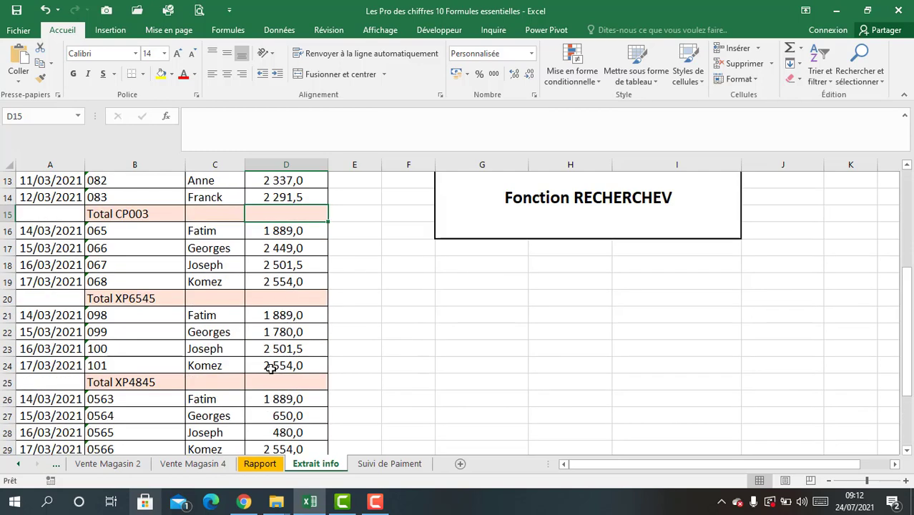
Step: Enter the formula =somme(D3:D9) in cell D10 of the Total XP0045 row
left_click(270, 330)
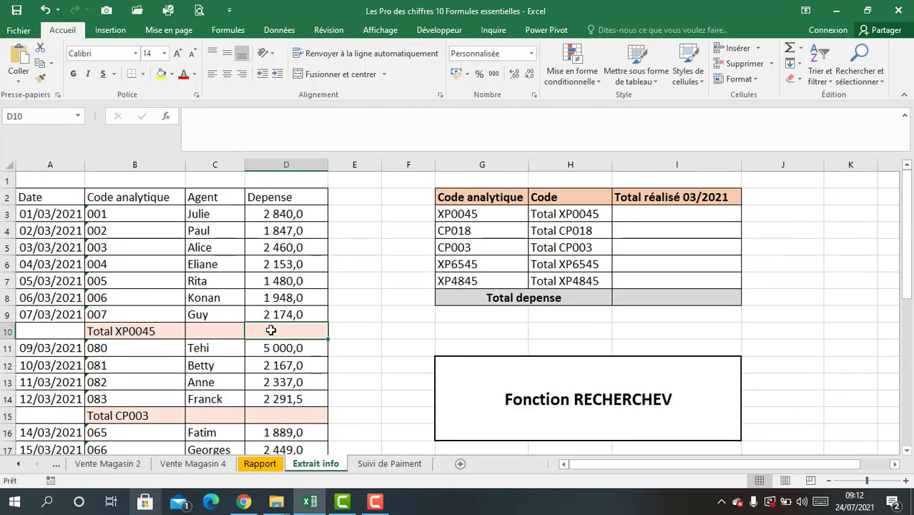
type("=somme")
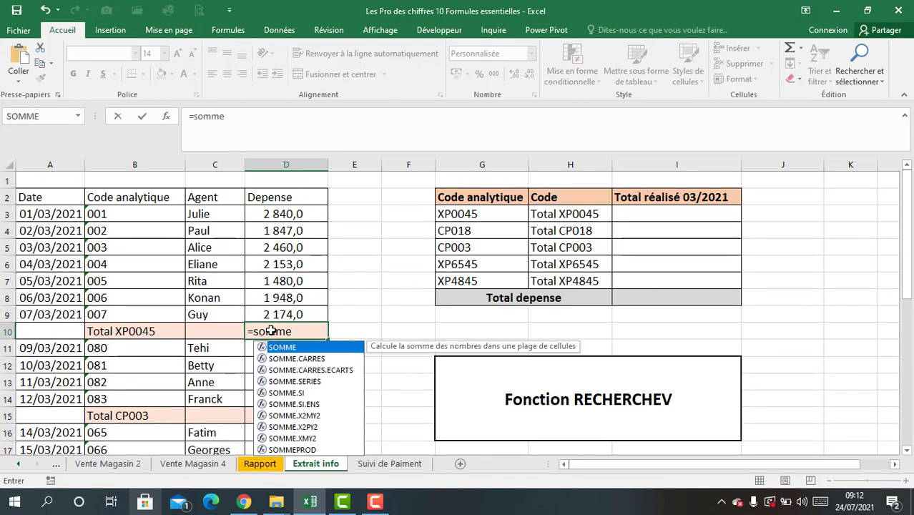
type("(")
left_click_drag(275, 215, 283, 315)
type(")")
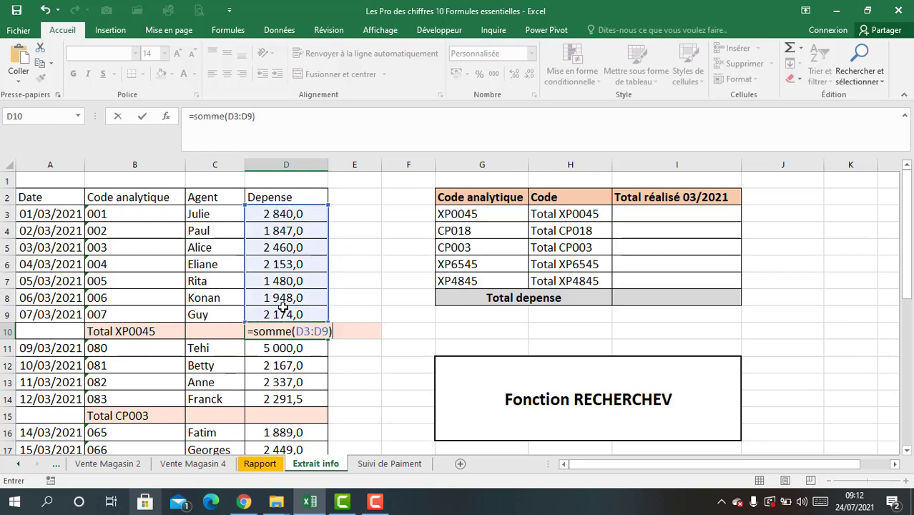
key("Return")
Step: Review the subtotal cells of the Depense column that still need a sum, down to the Total CP018 row
scroll(275, 348, "down", 3)
left_click(274, 264)
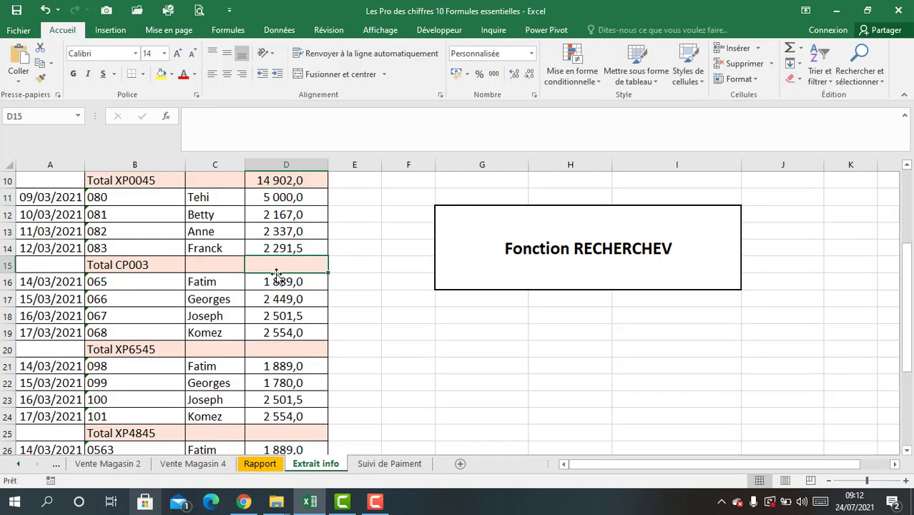
scroll(278, 278, "up", 3)
scroll(277, 277, "down", 11)
scroll(267, 361, "up", 4)
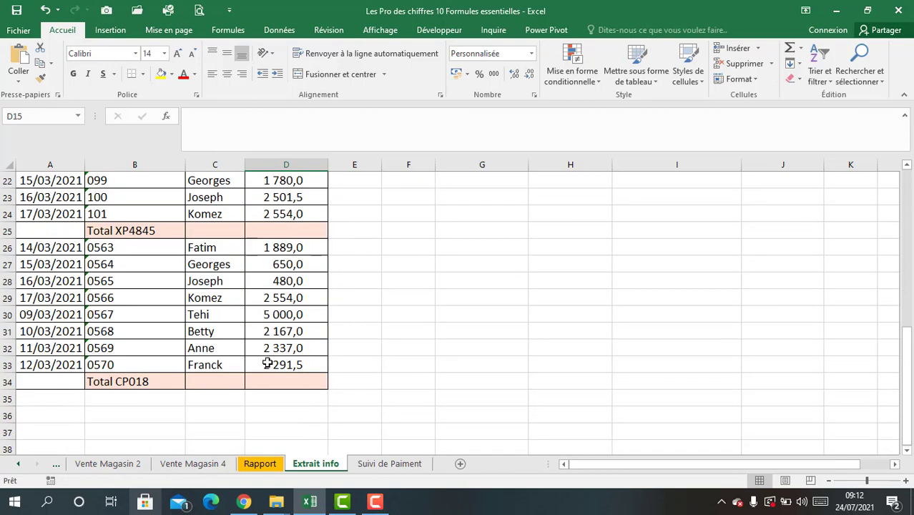
scroll(267, 364, "up", 7)
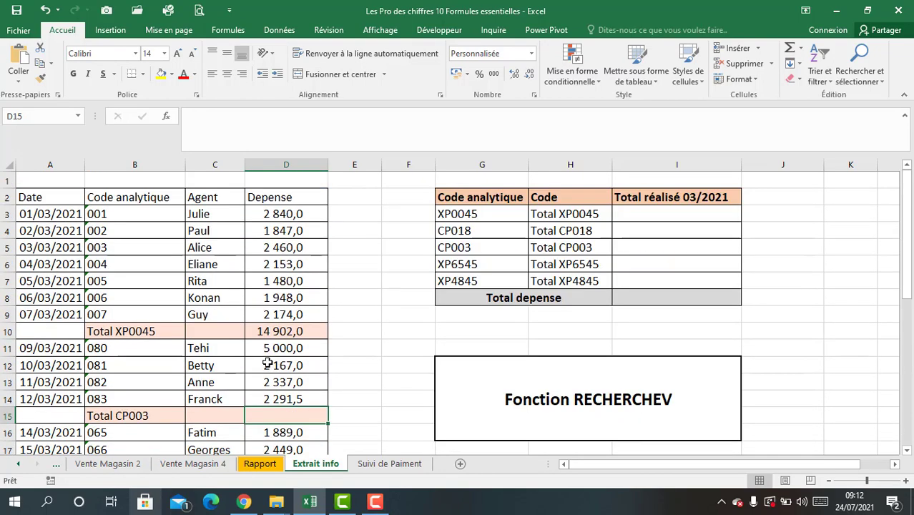
Step: Clear the sum formula from cell D10 of the Total XP0045 row
left_click(271, 329)
left_click(274, 414)
left_click(274, 333)
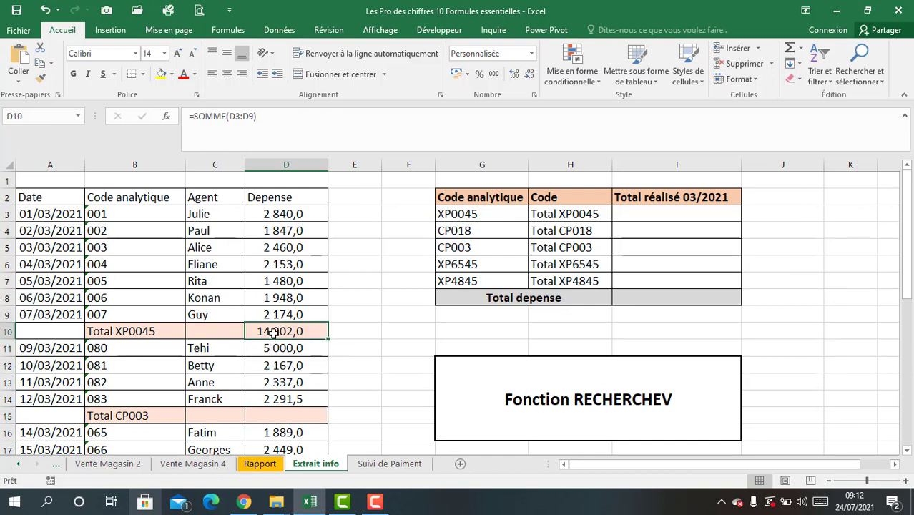
key("Delete")
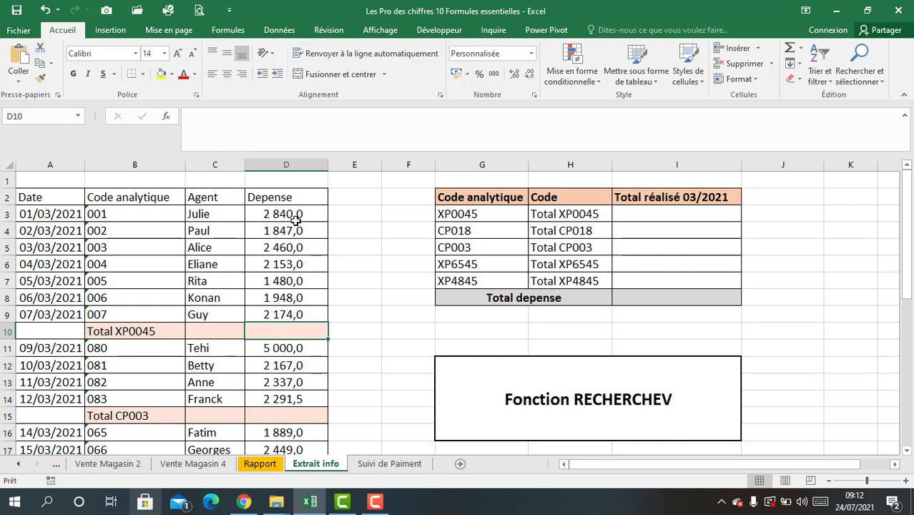
Step: Check the empty expense cells D10, D15 and D20 against the groups of amounts above them
left_click_drag(299, 215, 299, 266)
left_click(285, 334)
left_click(287, 408)
scroll(287, 409, "down", 3)
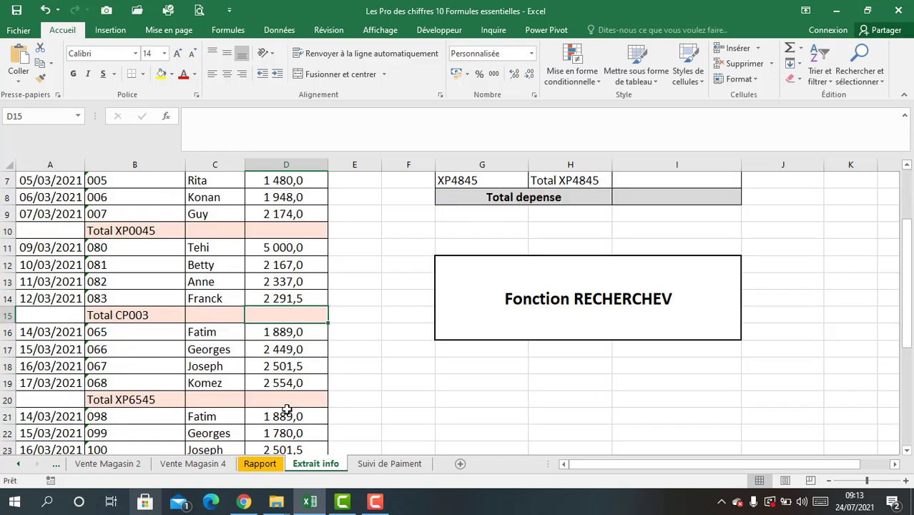
left_click(295, 348)
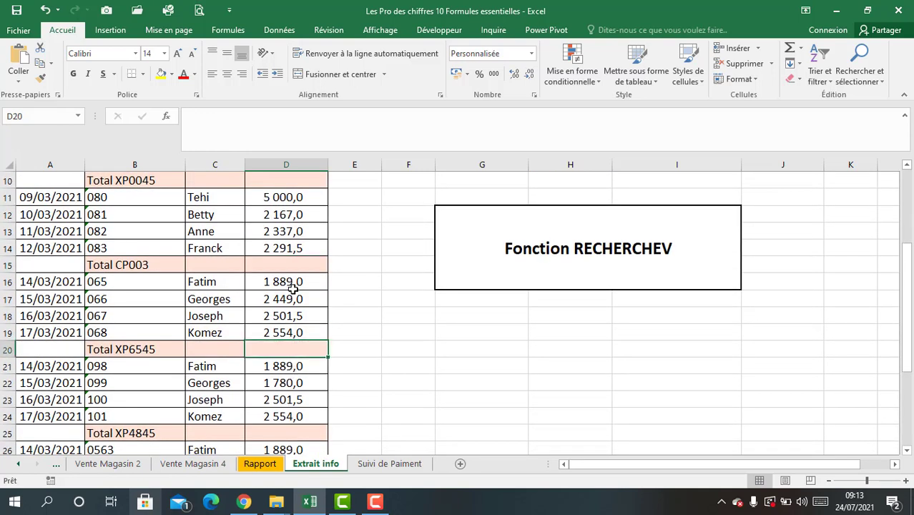
left_click(142, 349)
left_click(290, 351)
scroll(288, 352, "up", 3)
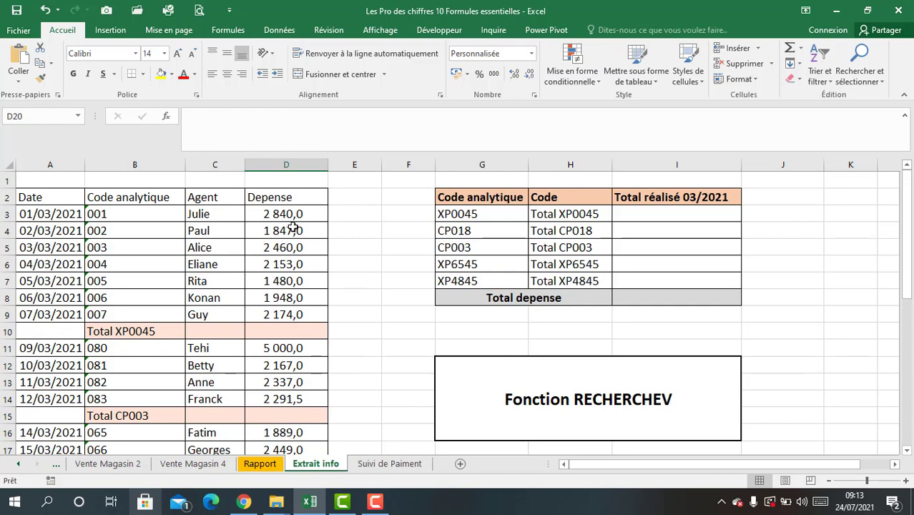
Step: Select only the blank cells (Cellules vides) within the Depense range D3:D34
left_click_drag(294, 213, 304, 417)
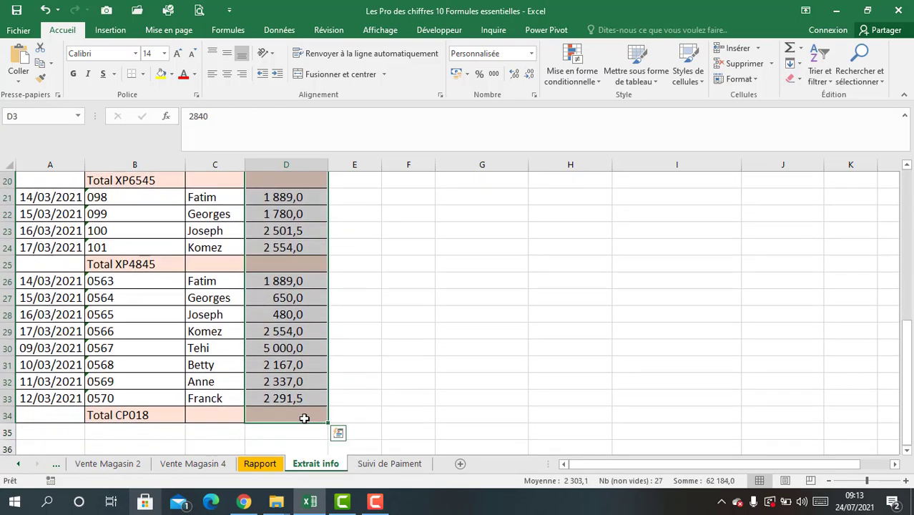
scroll(304, 418, "up", 6)
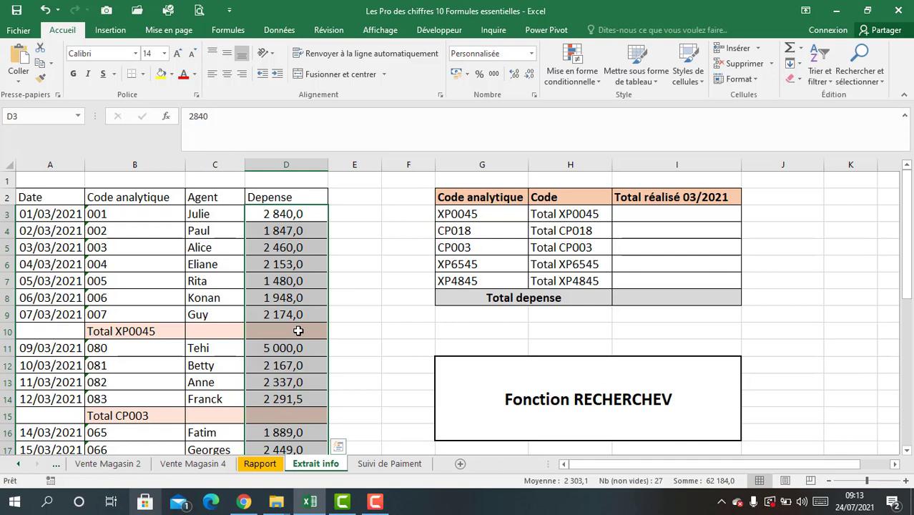
key("F5")
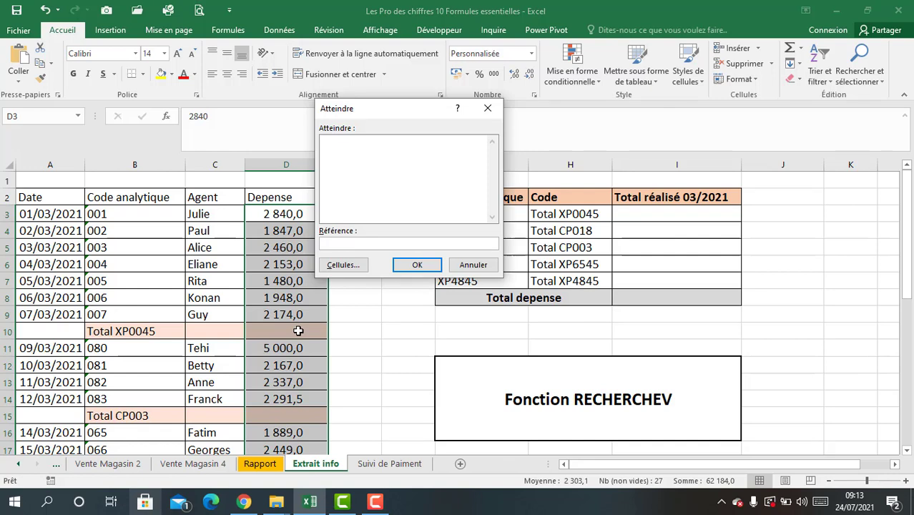
left_click(342, 266)
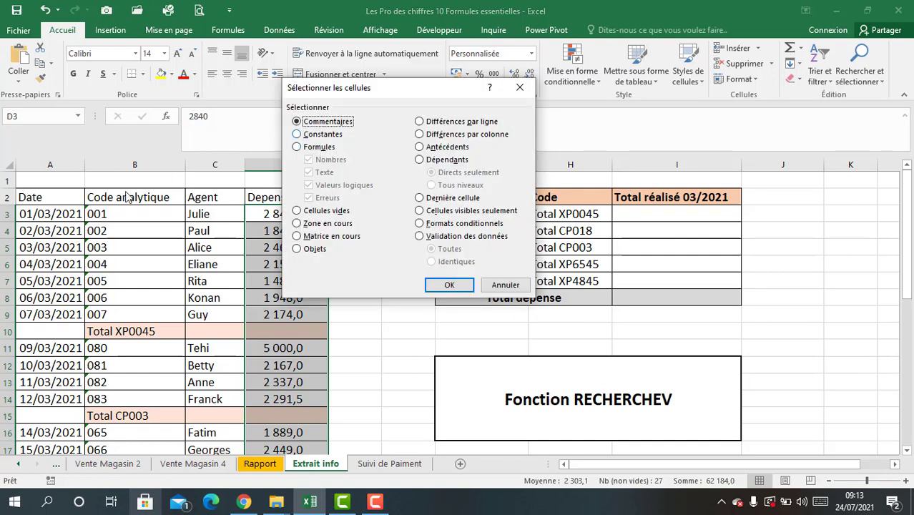
left_click(313, 214)
left_click(447, 285)
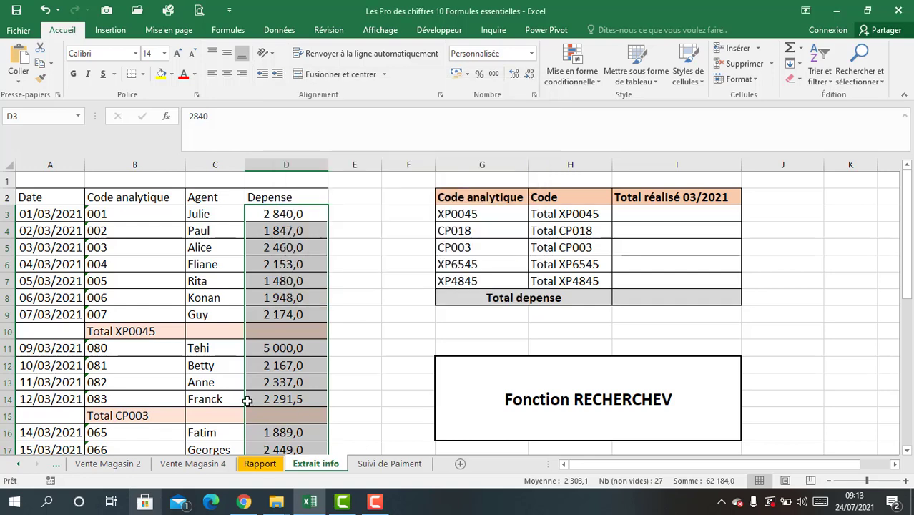
scroll(314, 403, "down", 8)
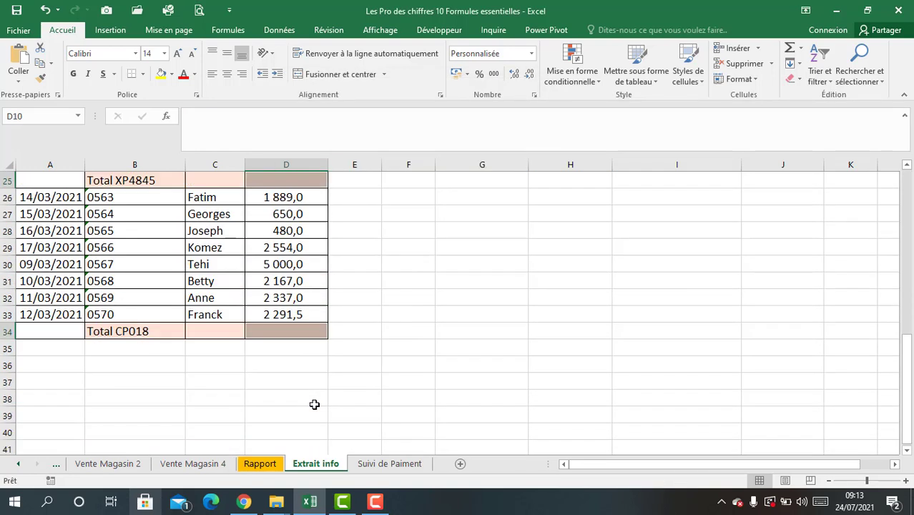
scroll(314, 403, "up", 8)
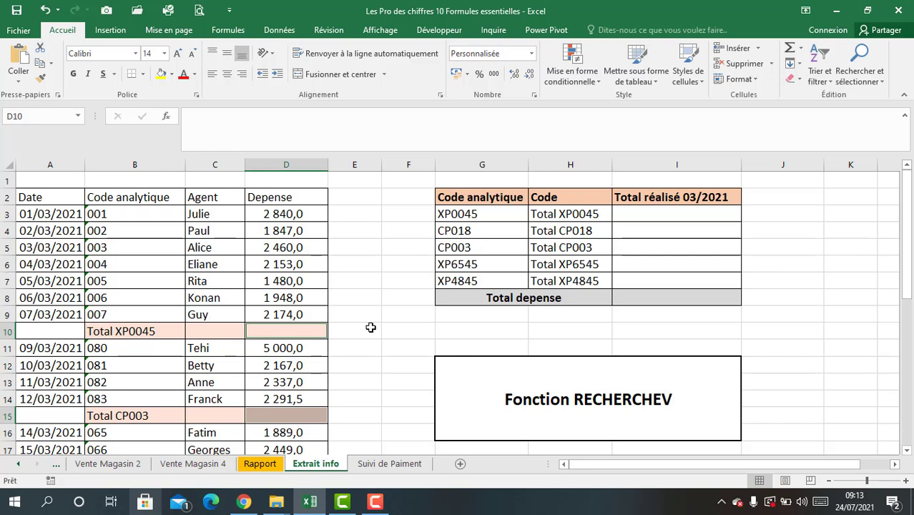
Step: Fill all the selected blank subtotal cells of the Depense column at once with AutoSum
key("alt")
key("alt")
key("alt+equal")
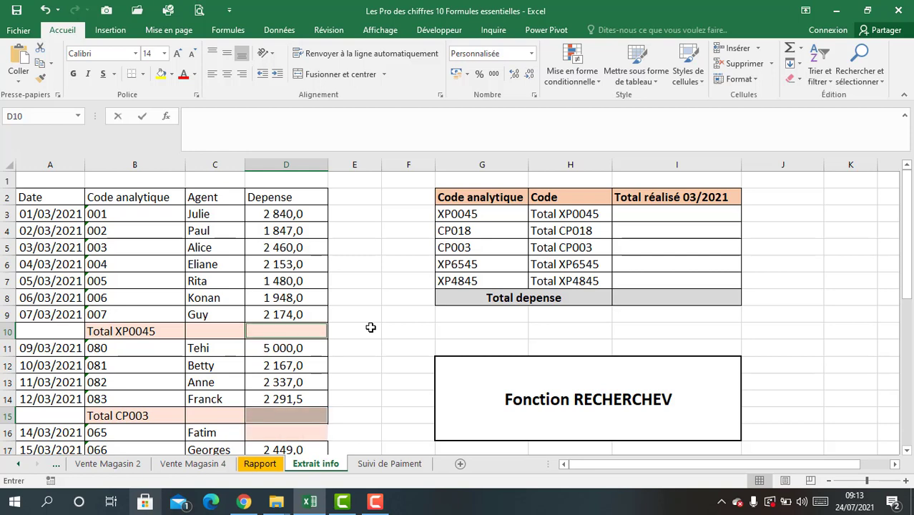
scroll(371, 327, "down", 6)
scroll(370, 327, "up", 6)
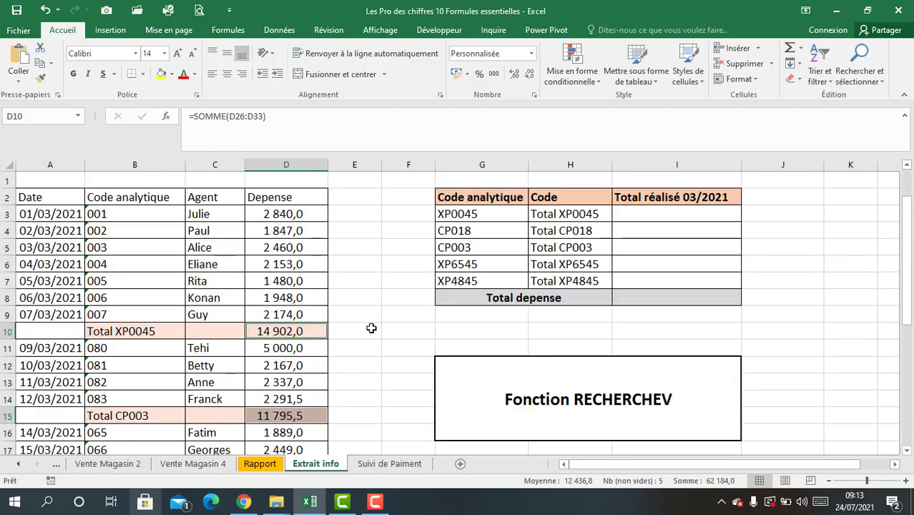
Step: Inspect the sum ranges of the formulas in D10 (Total XP0045) and D15 (Total CP003)
double_click(279, 331)
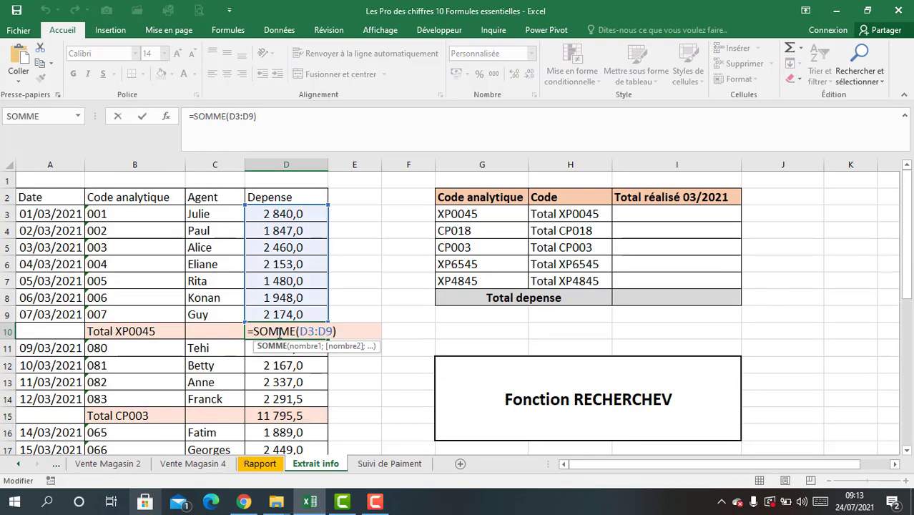
key("Return")
double_click(290, 416)
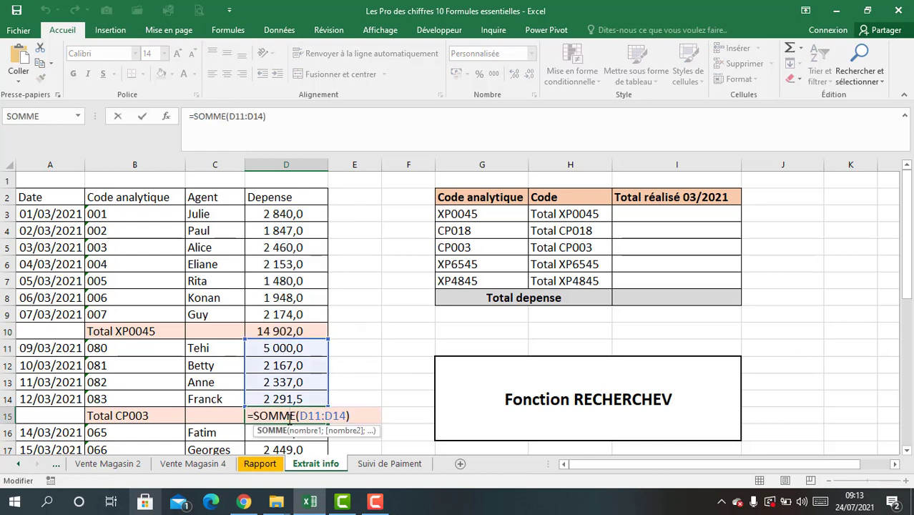
key("Return")
Step: Compare the subtotal rows of the expense table with the codes and empty Total réalisé 03/2021 cells of the summary table
left_click_drag(653, 213, 666, 293)
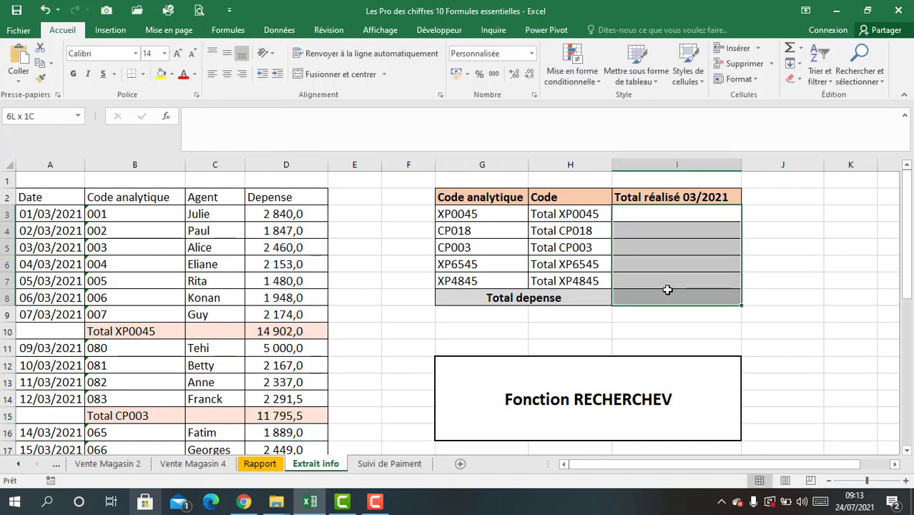
left_click_drag(158, 327, 289, 332)
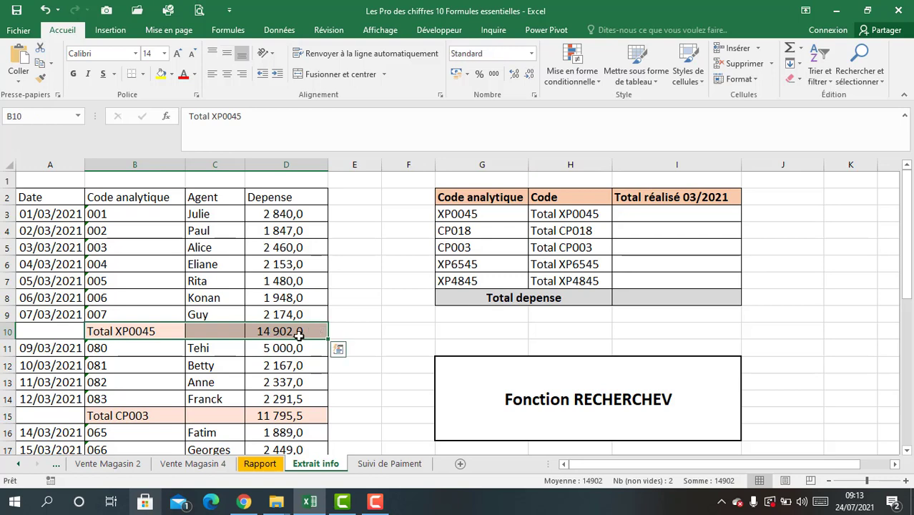
left_click_drag(641, 217, 654, 268)
left_click_drag(489, 215, 544, 214)
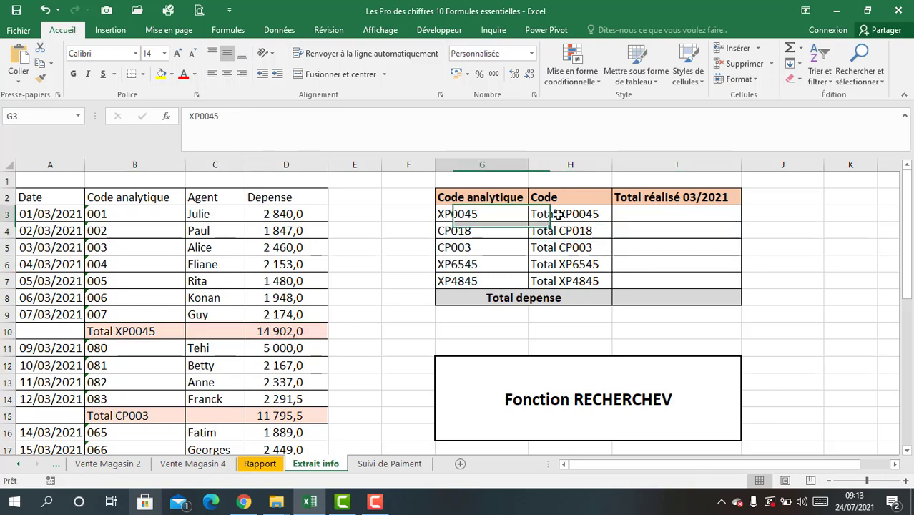
left_click(296, 328)
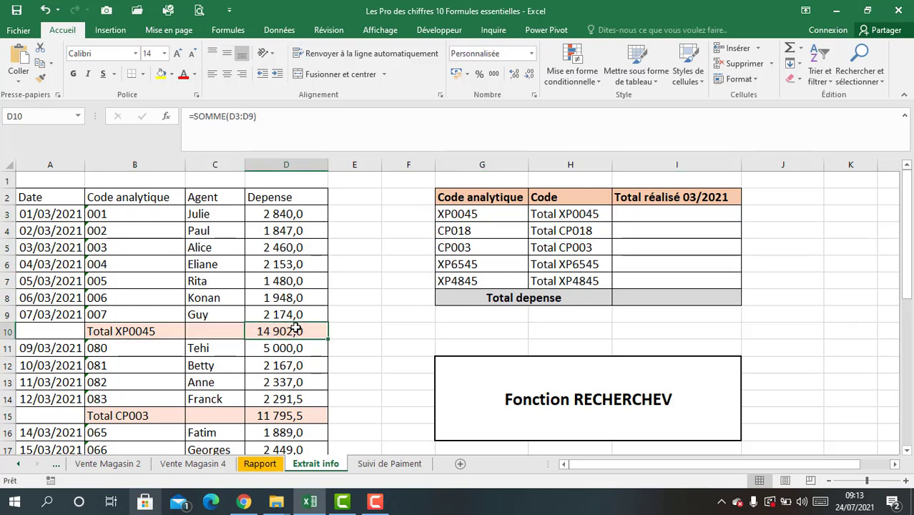
key("ctrl+c")
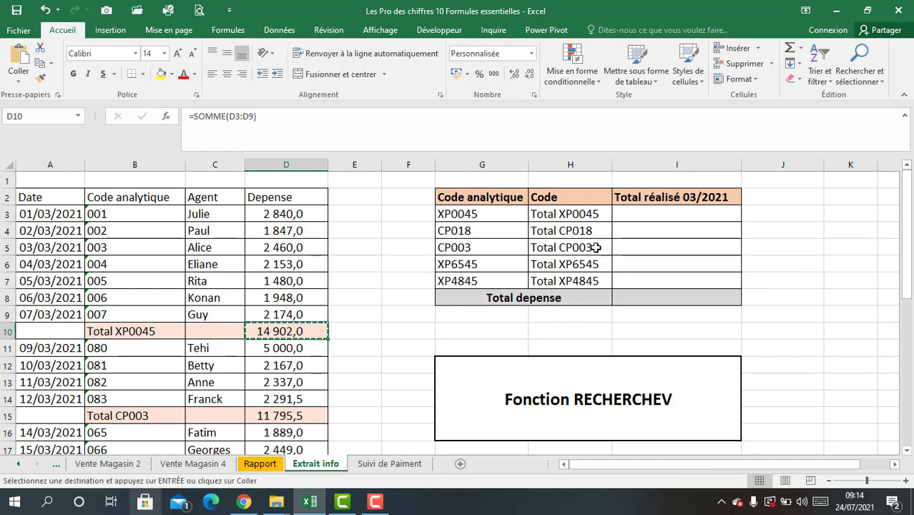
key("Escape")
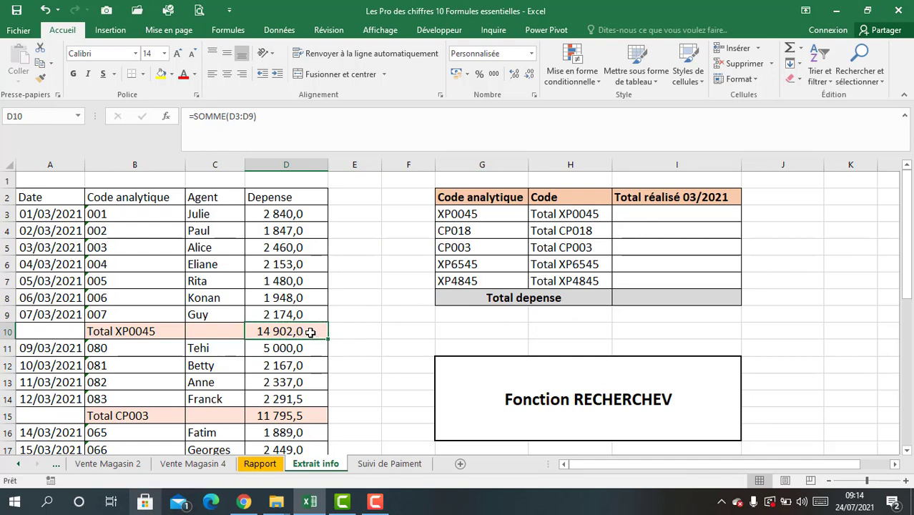
scroll(297, 337, "down", 9)
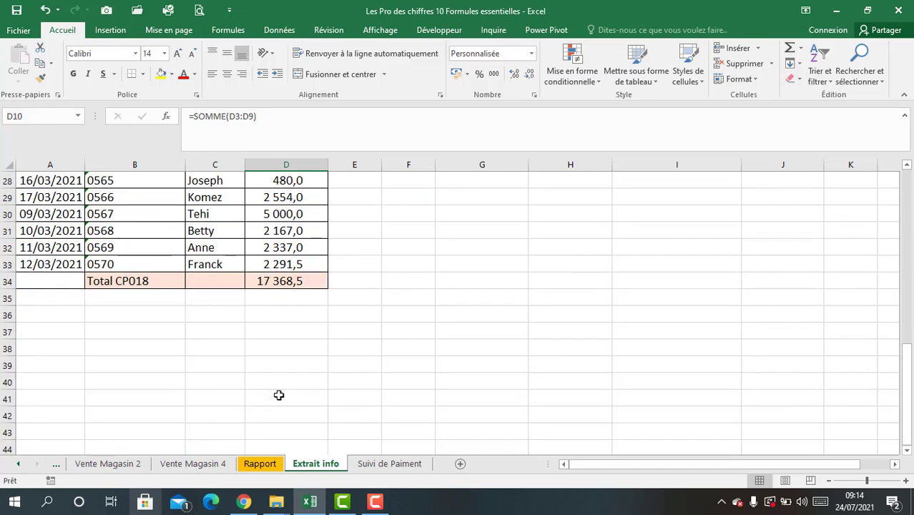
Step: Check the Total CP003 and Total XP0045 labels and their Depense subtotals against the first empty Total réalisé 03/2021 cell
scroll(279, 395, "up", 8)
left_click(130, 361)
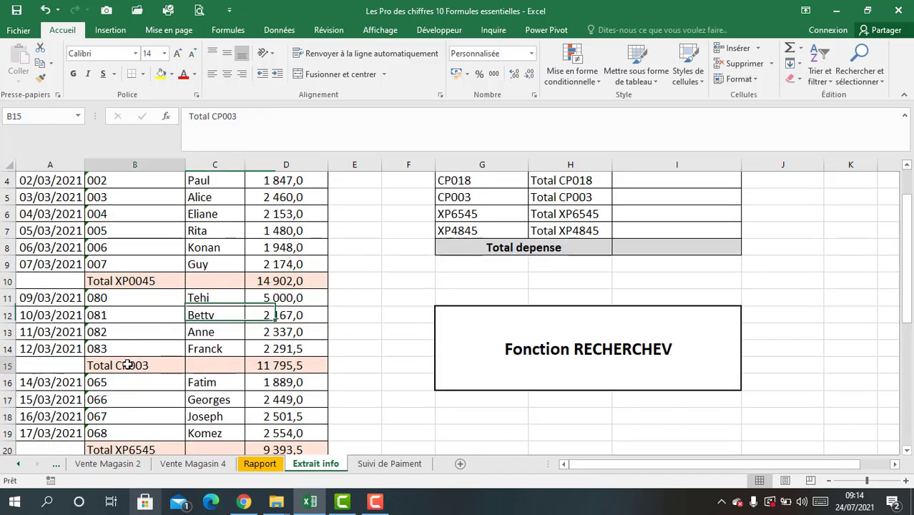
left_click(309, 366)
scroll(369, 353, "up", 1)
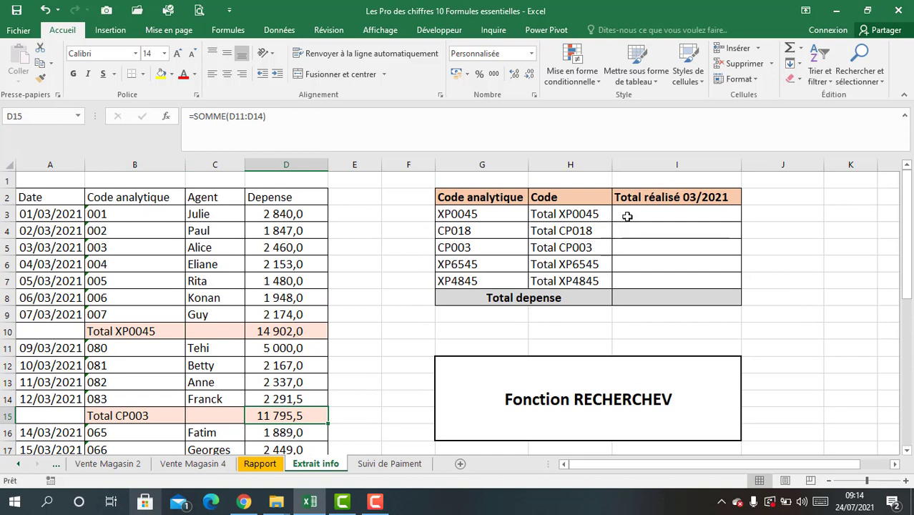
left_click(127, 412)
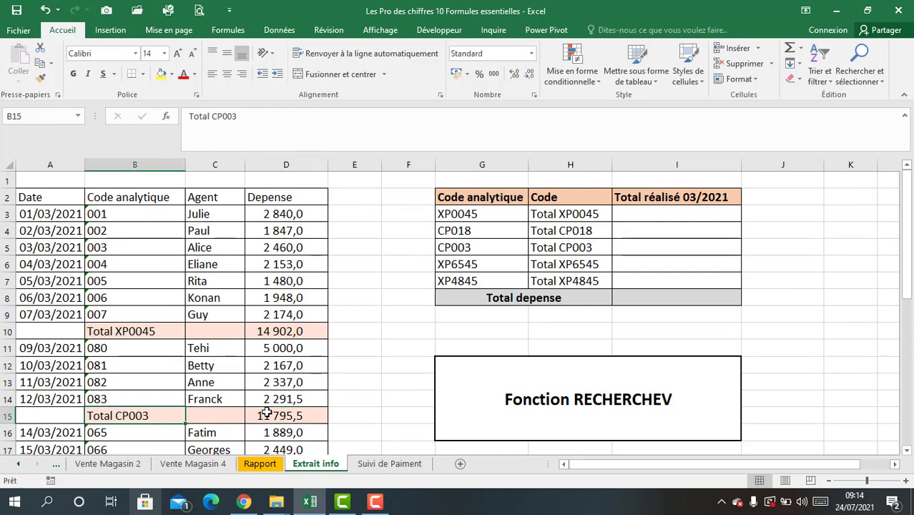
left_click(266, 412)
left_click(615, 213)
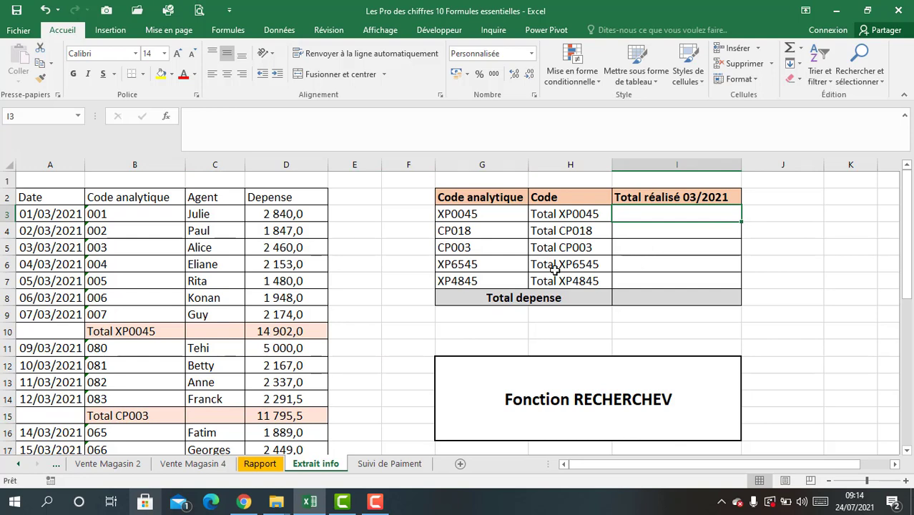
left_click(145, 328)
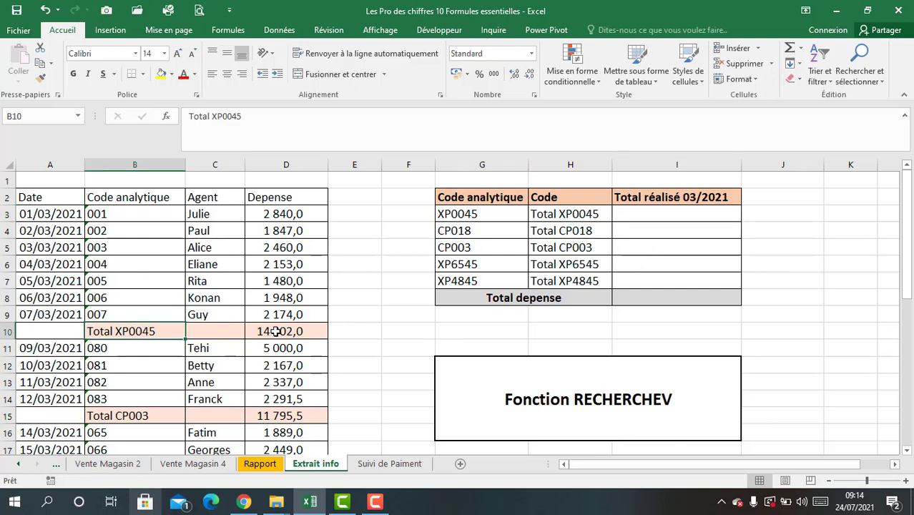
left_click(275, 331)
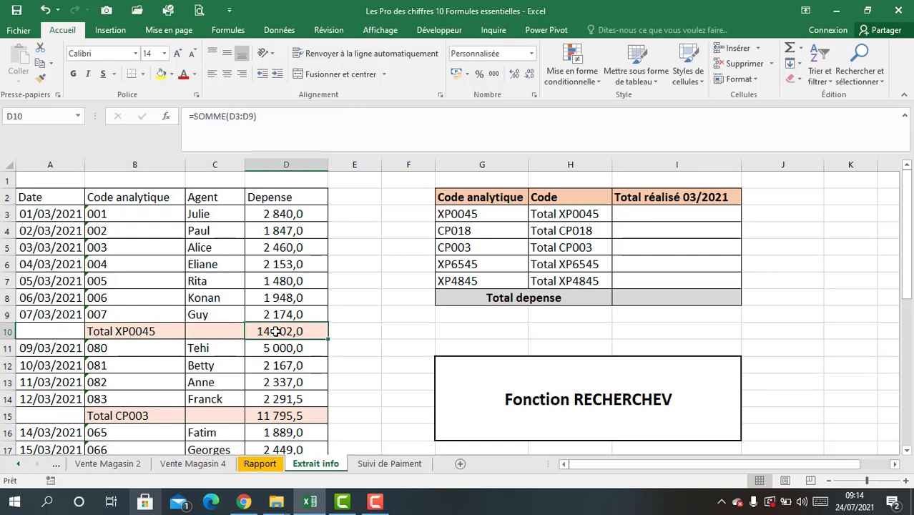
Step: Begin a RECHERCHEV formula in I3 with the code in H3 as the lookup value
left_click(665, 216)
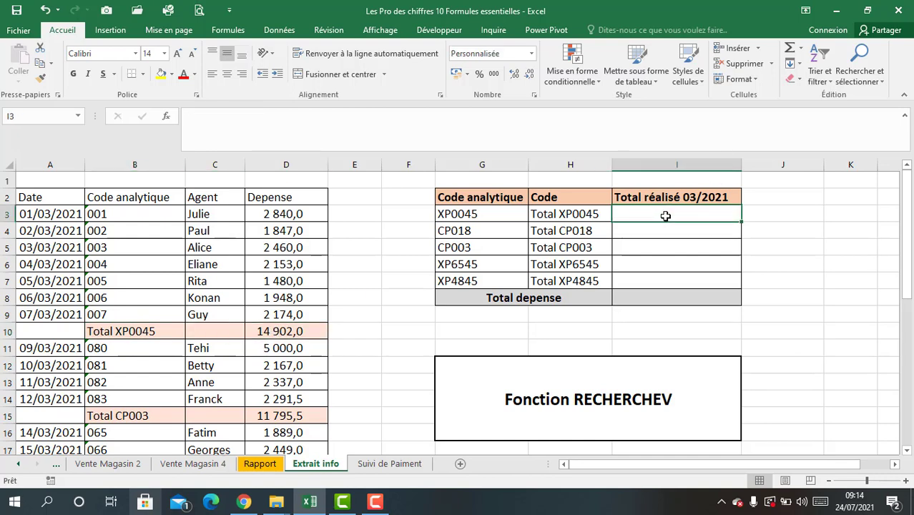
type("=rech")
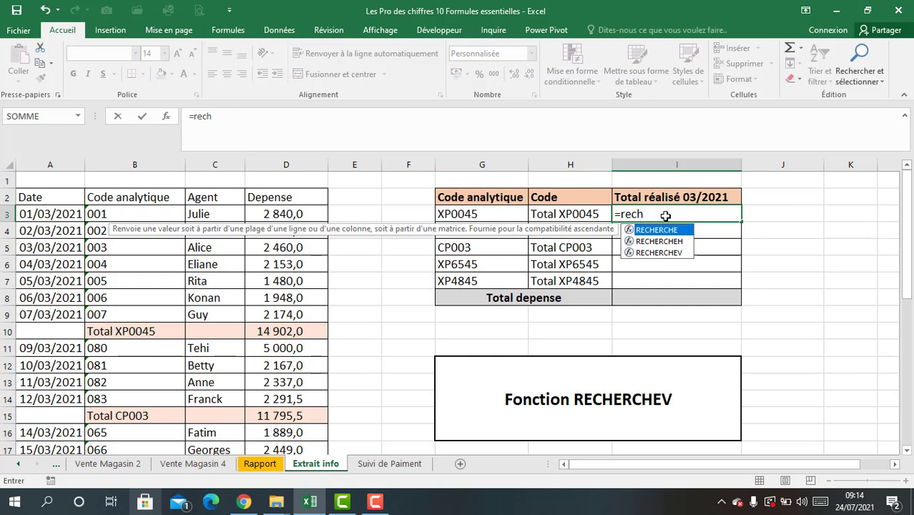
key("Down")
key("Down")
key("Tab")
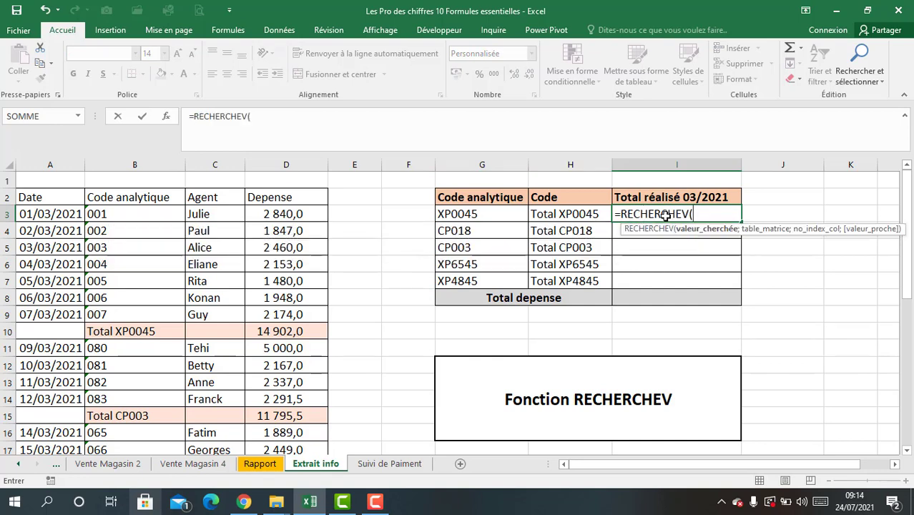
left_click(557, 218)
type(";")
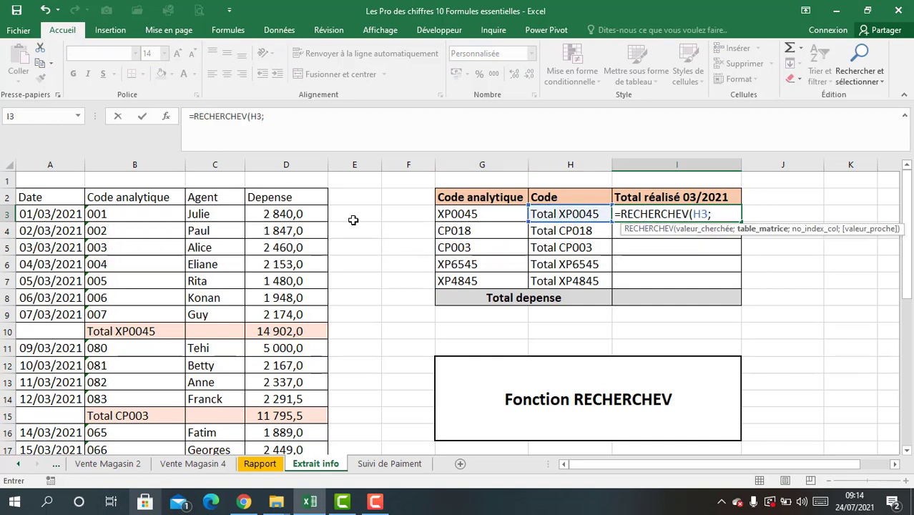
Step: Complete the formula arguments with table range B2:D34, column index 3 and exact match 0
left_click_drag(87, 196, 288, 413)
scroll(289, 380, "up", 6)
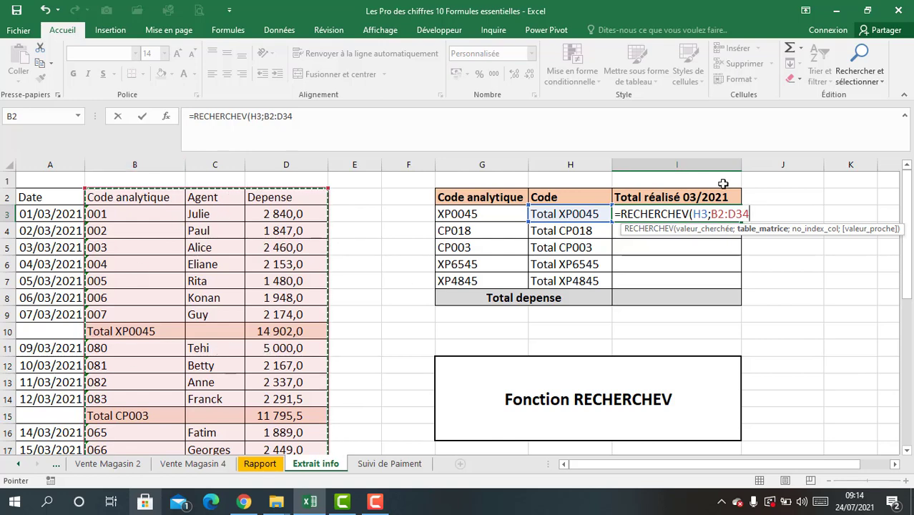
type(";")
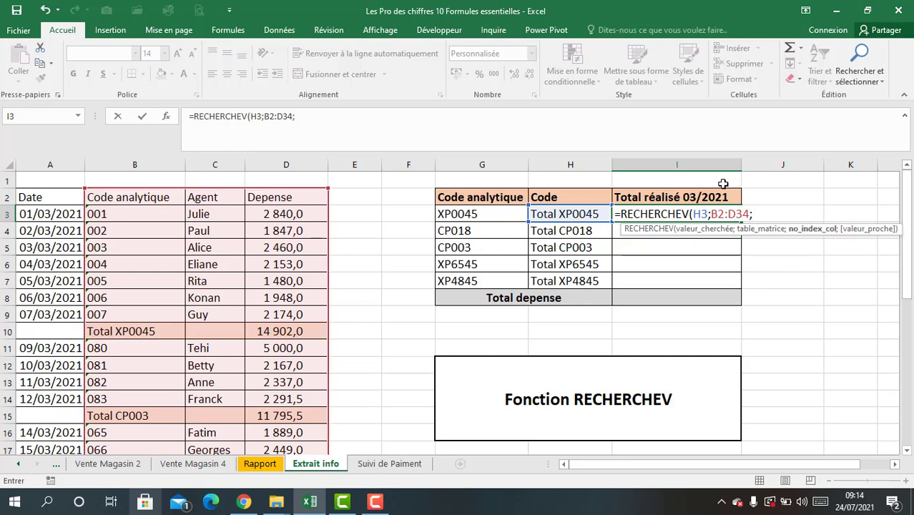
type("3;0)")
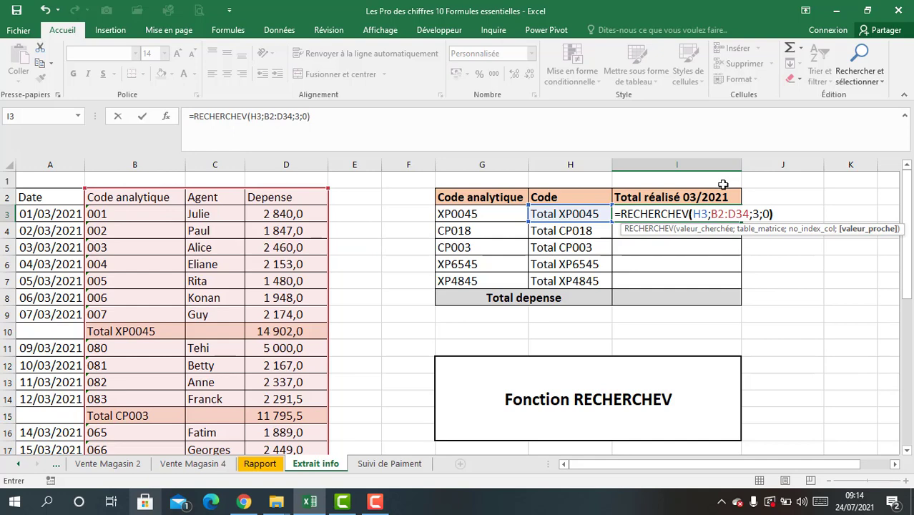
Step: Make the formula's table range absolute as $B$2:$D$34 and validate the formula in I3
left_click_drag(710, 214, 749, 214)
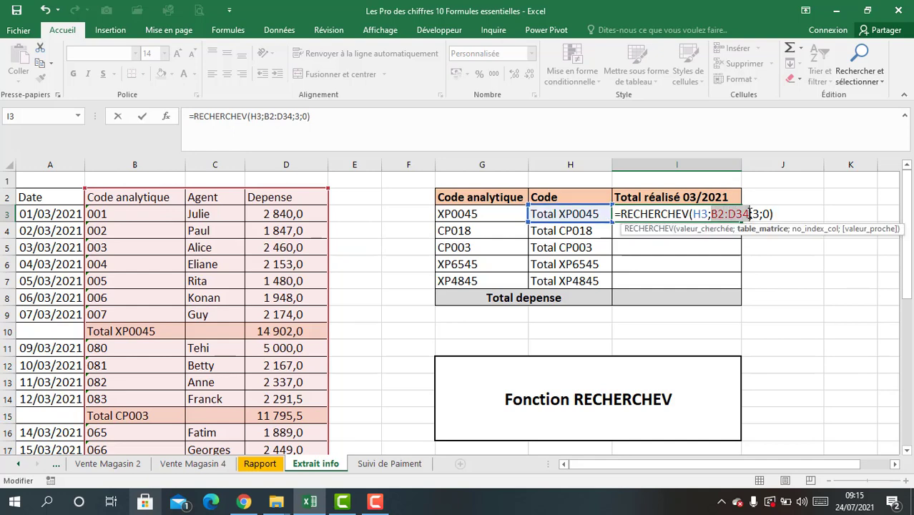
key("F4")
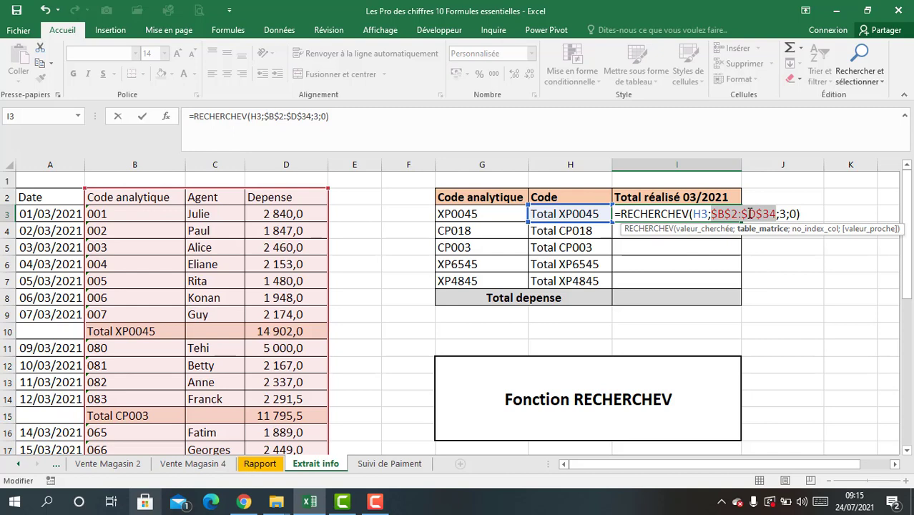
key("ctrl+Return")
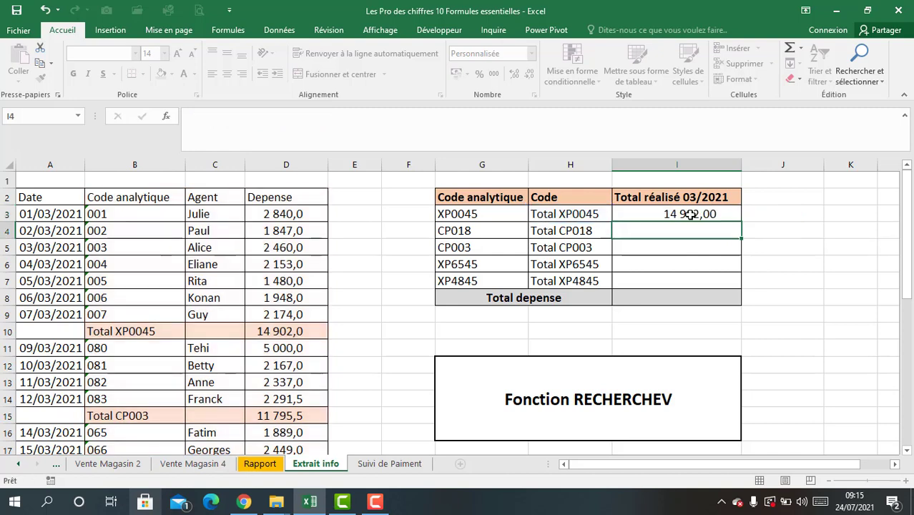
Step: Compare the I3 result with the Total XP0045 subtotal in D10 and fill the formula down to I7
left_click(546, 215)
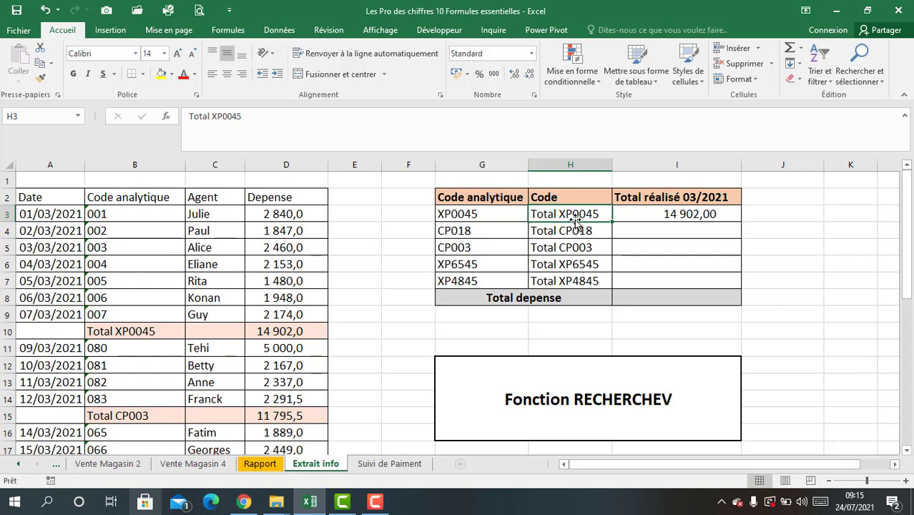
left_click(270, 331)
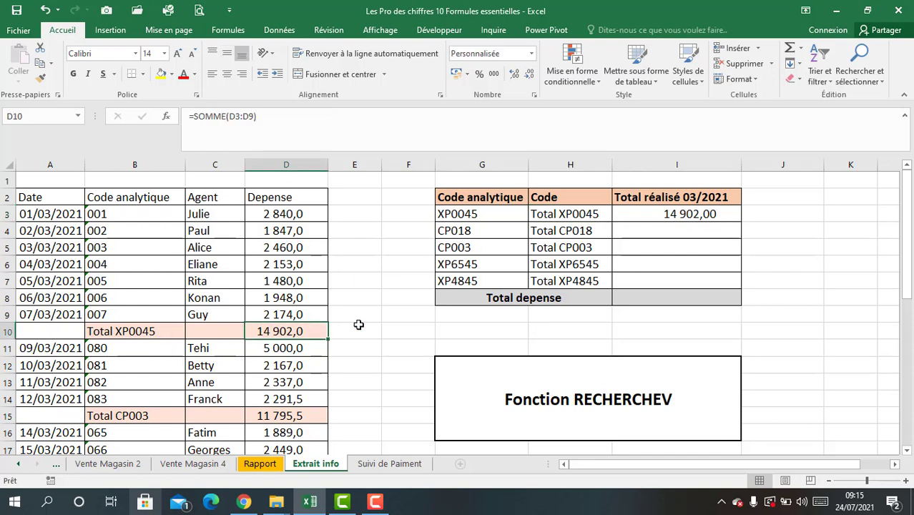
left_click(662, 217)
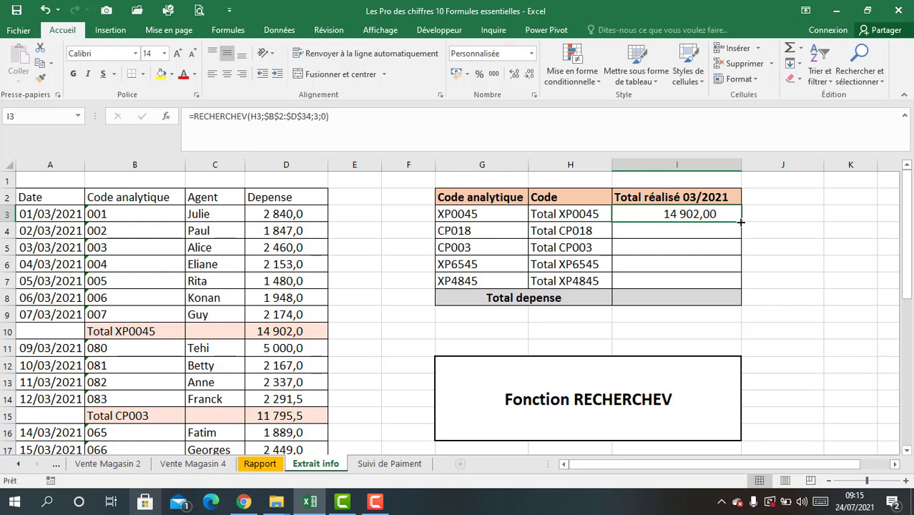
left_click_drag(741, 223, 742, 286)
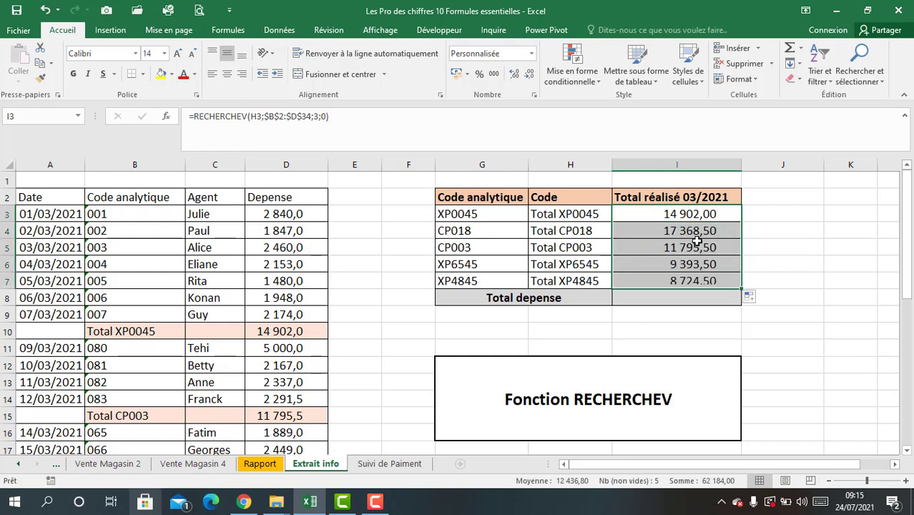
Step: Check the CP018 lookup in I4 against the Total CP018 subtotal in D34 of the expense table
left_click(687, 231)
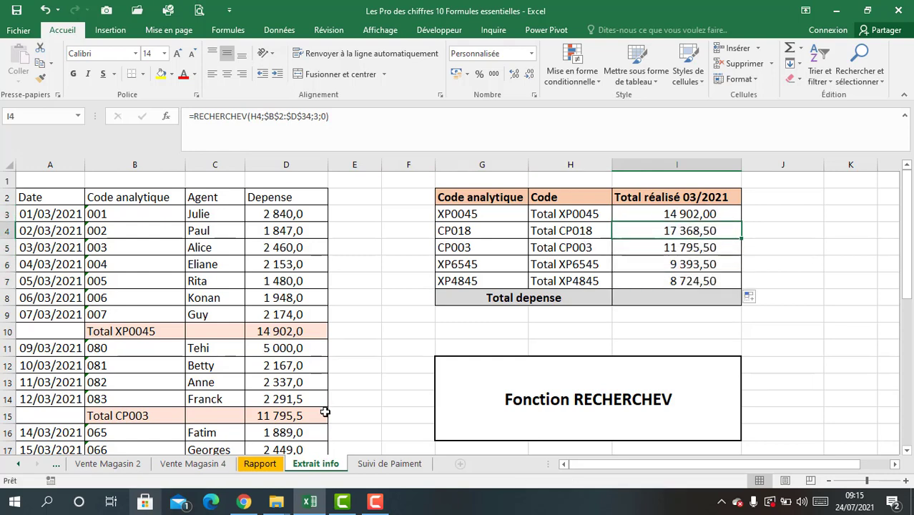
scroll(286, 398, "down", 4)
scroll(286, 399, "down", 2)
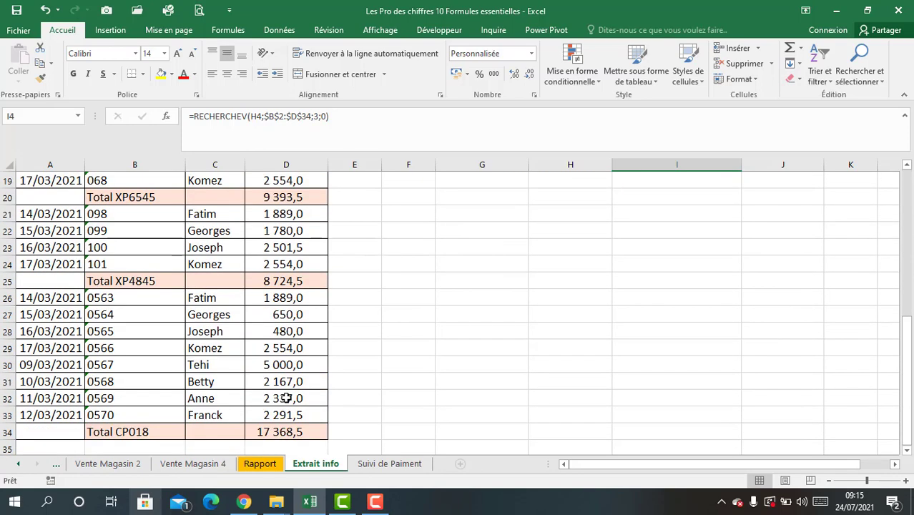
left_click(282, 432)
scroll(451, 370, "up", 6)
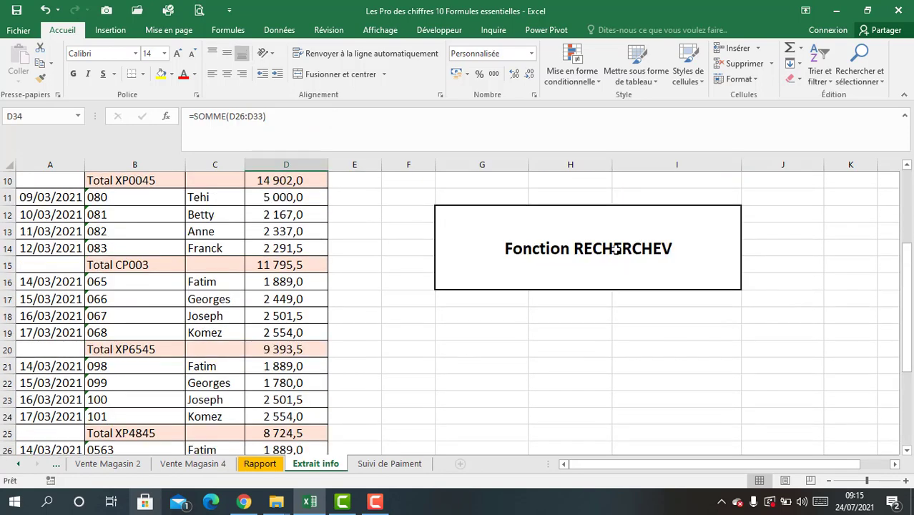
left_click(672, 233)
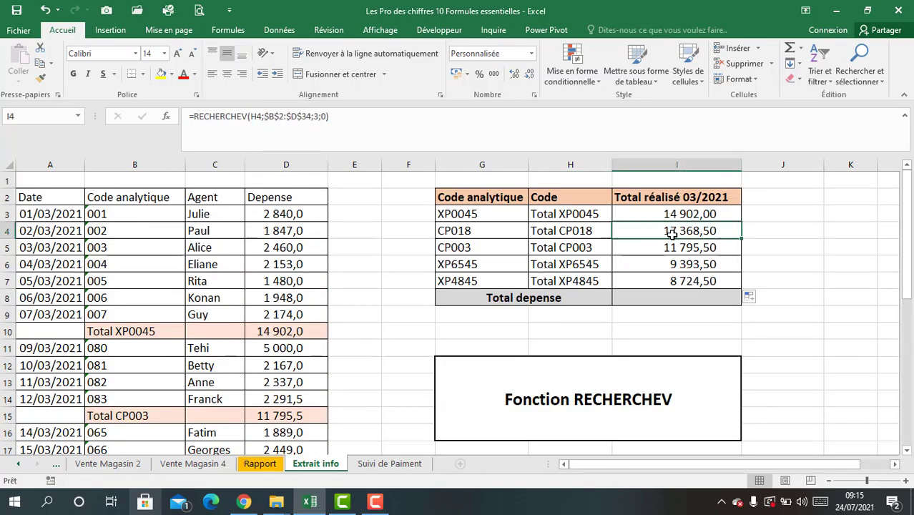
Step: Total the range I3:I7 in the Total depense cell I8 with AutoSum
left_click(664, 292)
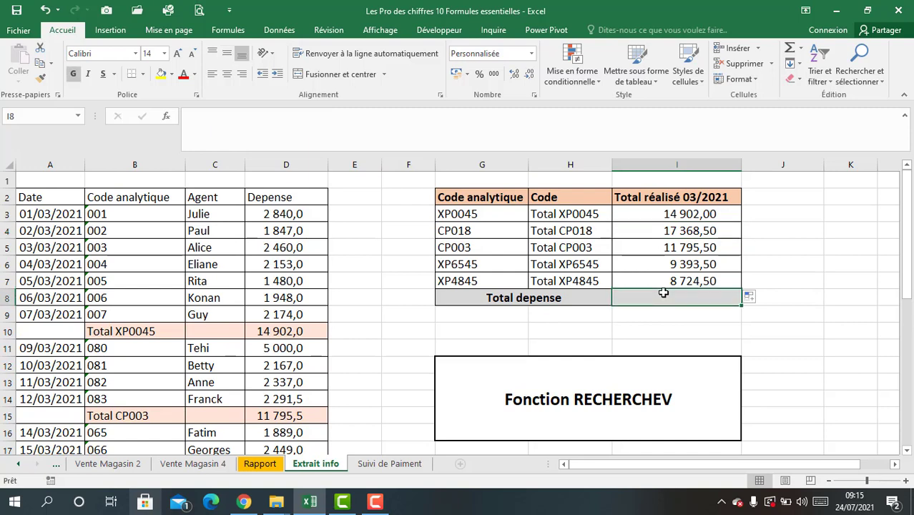
key("alt+equal")
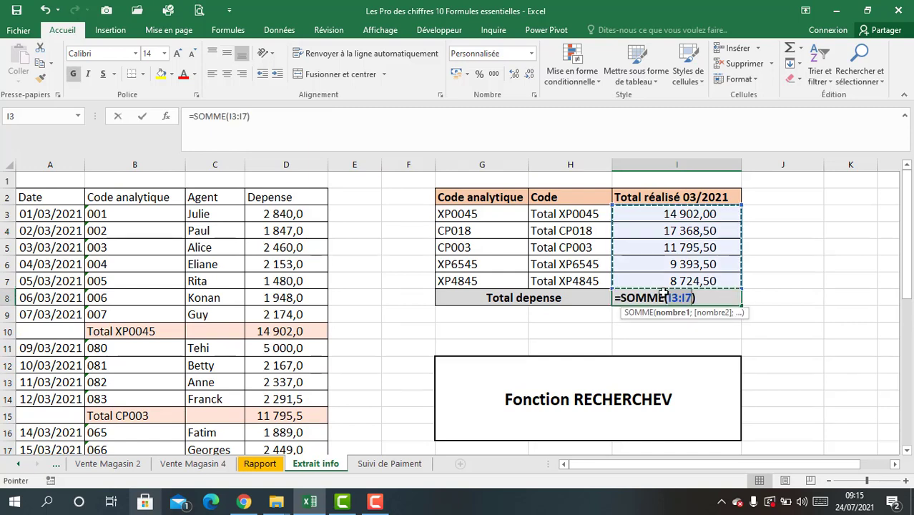
key("Return")
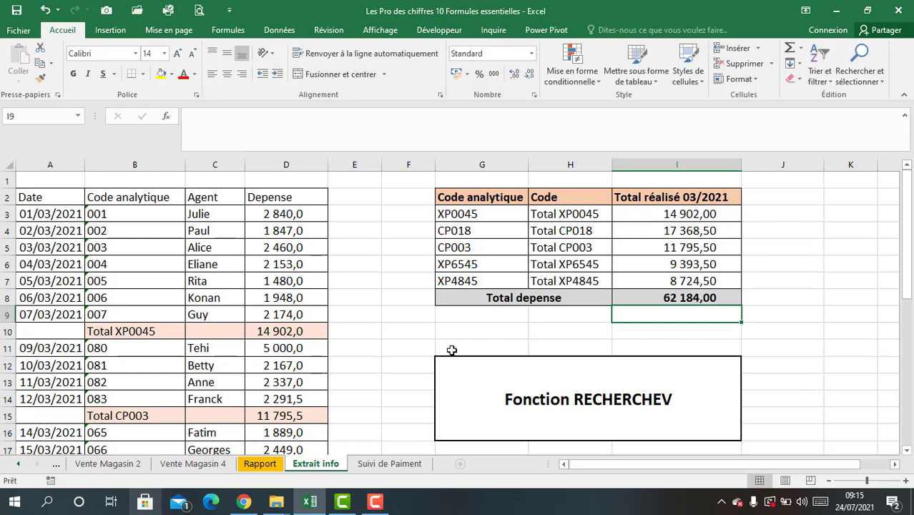
left_click(424, 317)
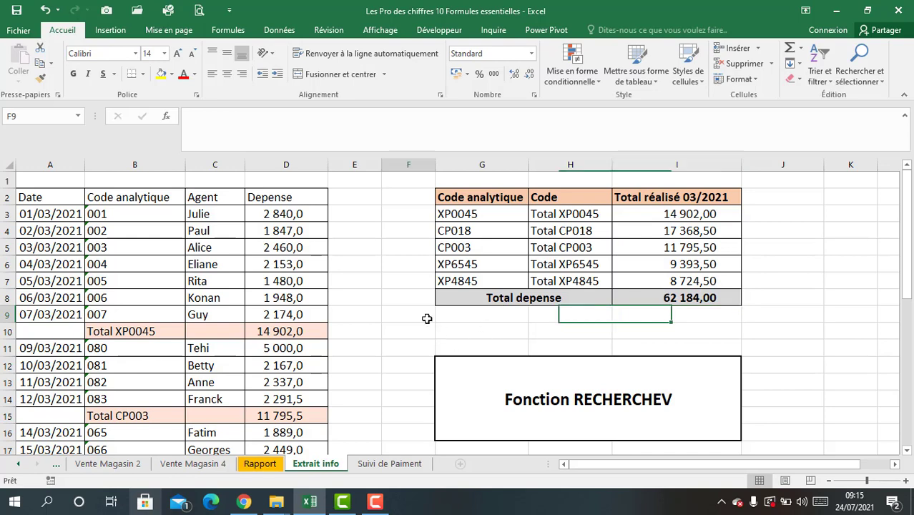
Step: Open the Suivi de Paiment sheet and examine the invoice dates and the empty Fin du Mois and Fin du Mois + 3 mois columns
left_click(406, 463)
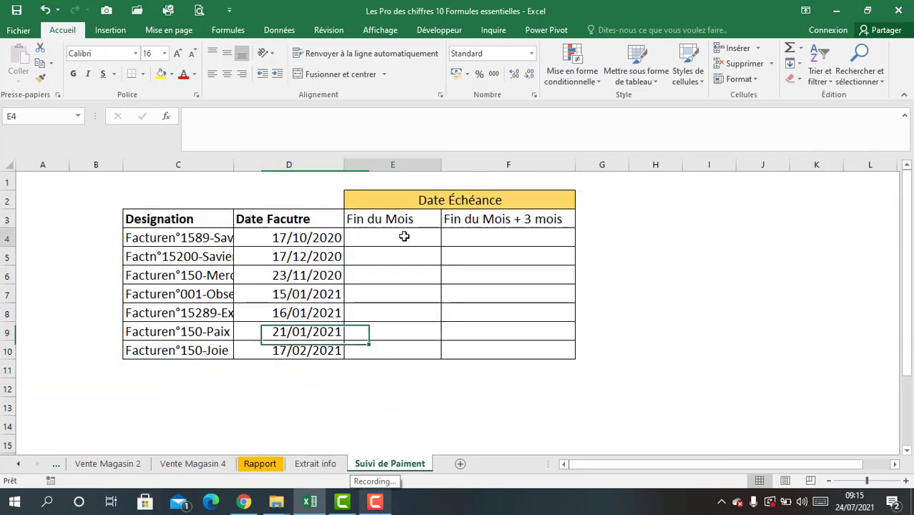
left_click_drag(405, 236, 532, 354)
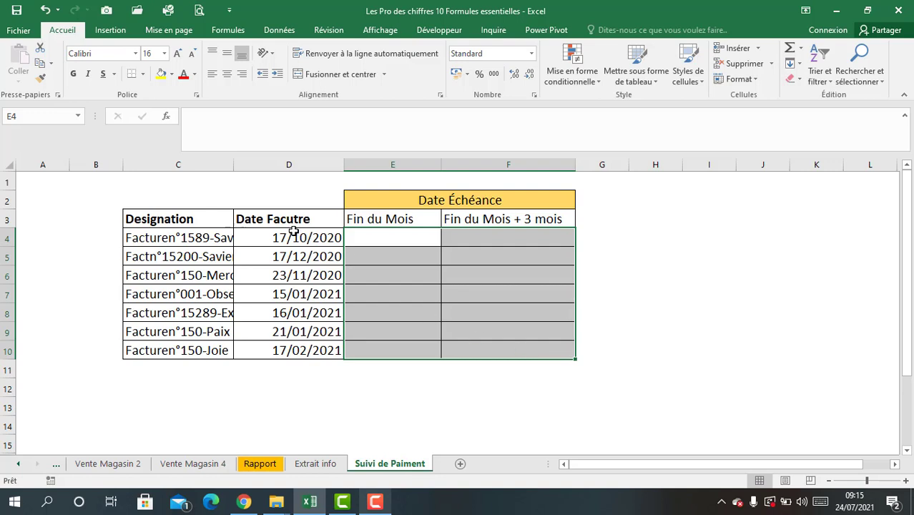
left_click_drag(290, 233, 306, 347)
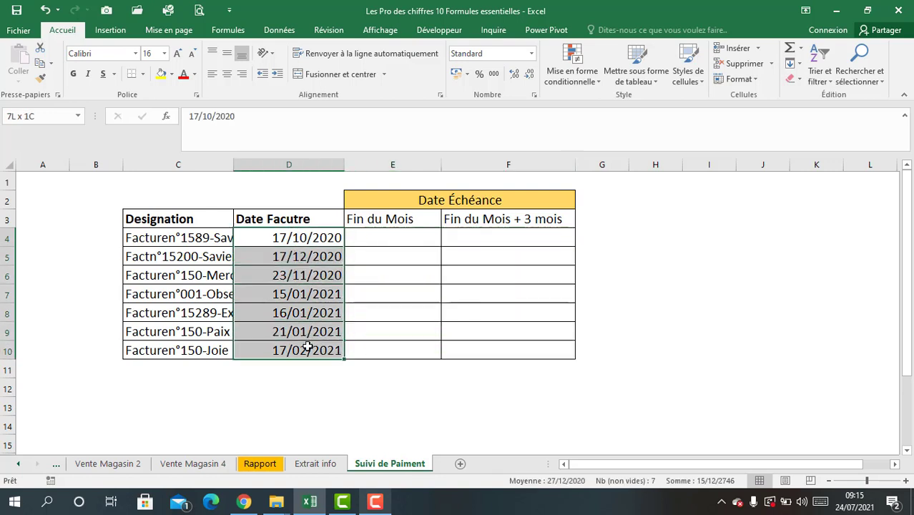
left_click(391, 237)
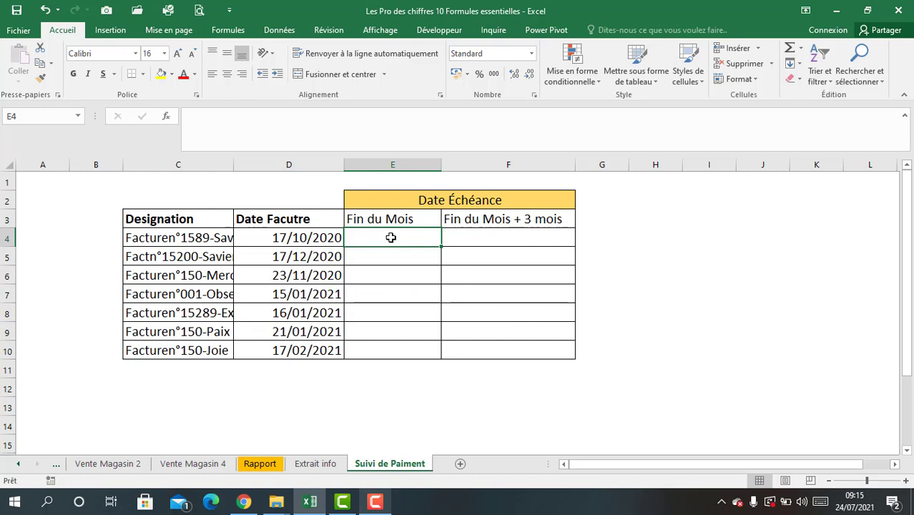
left_click(387, 224)
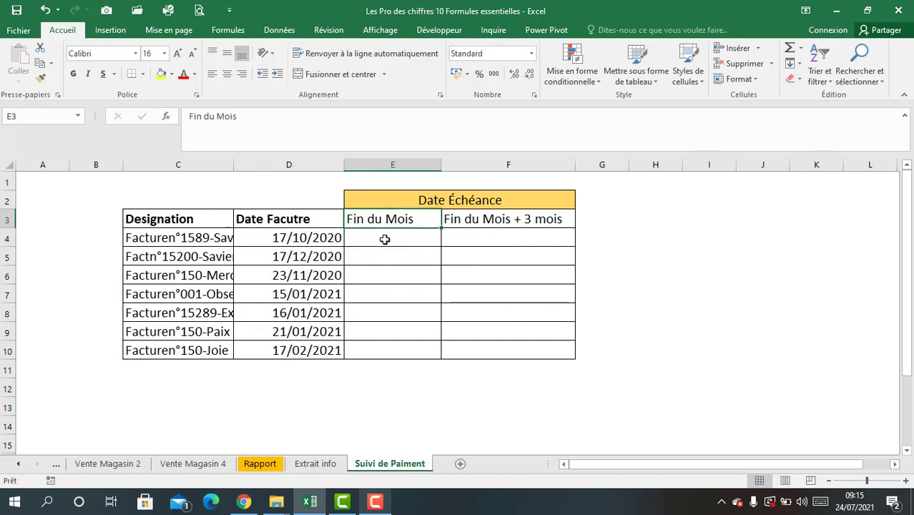
left_click(311, 241)
left_click(309, 257)
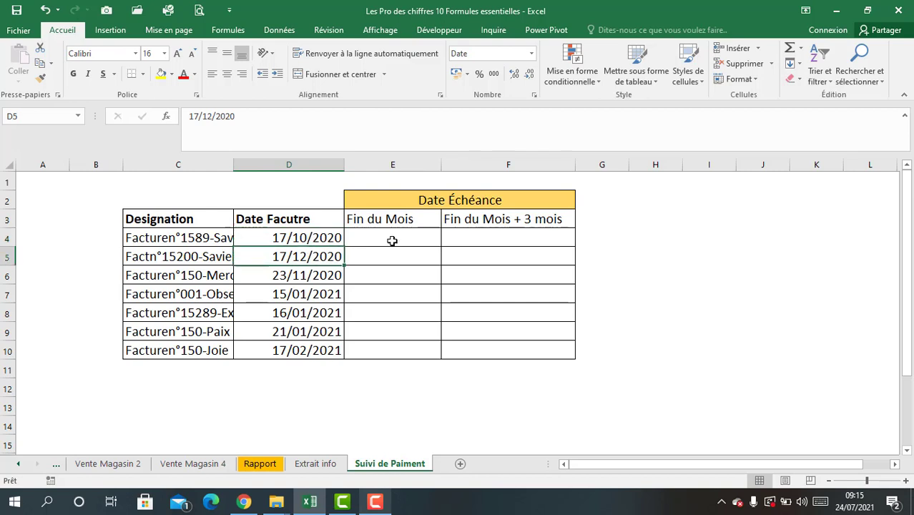
left_click(395, 238)
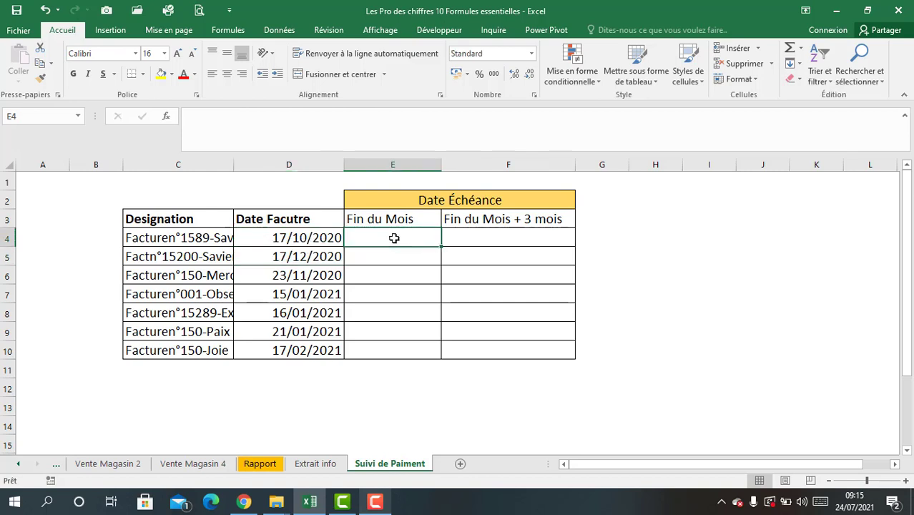
Step: Enter =FIN.MOIS(D4;0) in E4 to calculate the end of the first invoice's month
type("=")
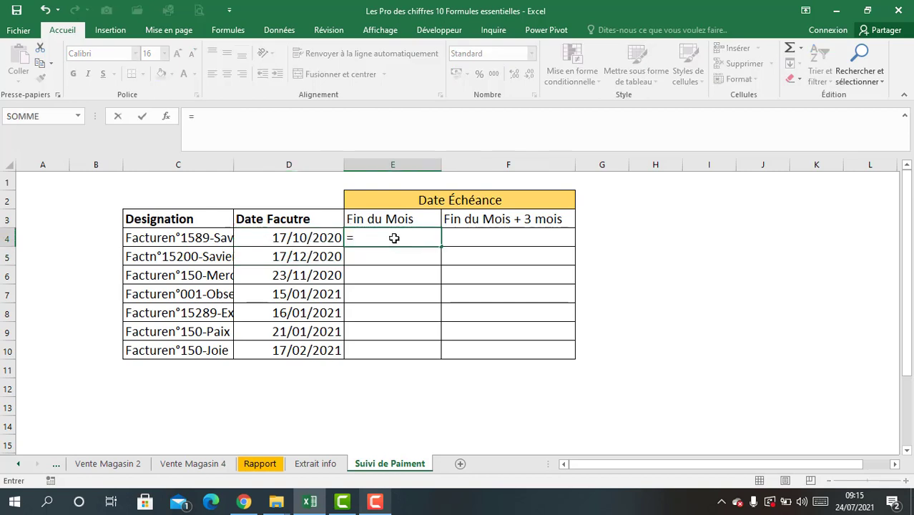
type("fi")
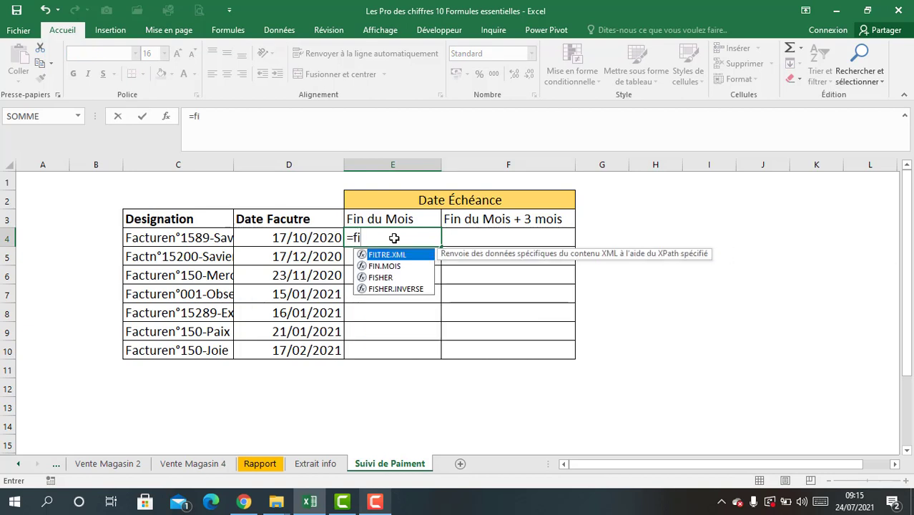
key("Down")
key("Tab")
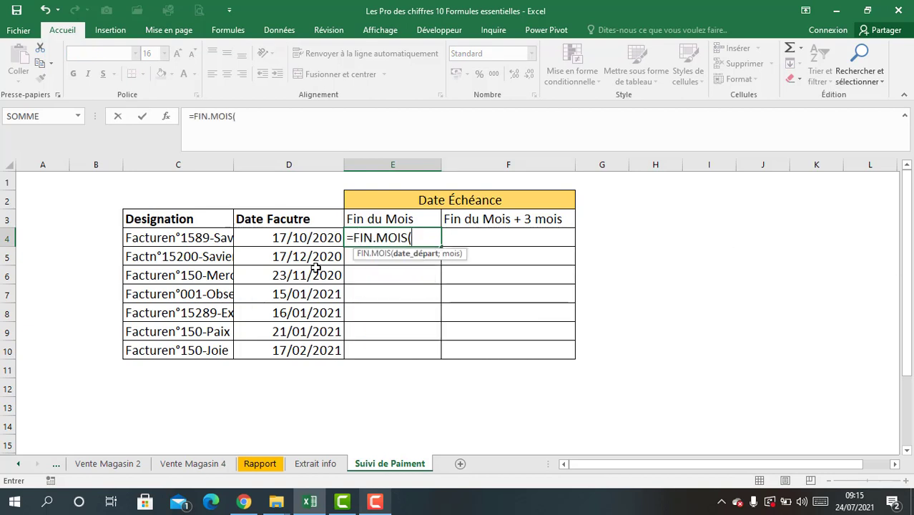
left_click(307, 237)
type(";")
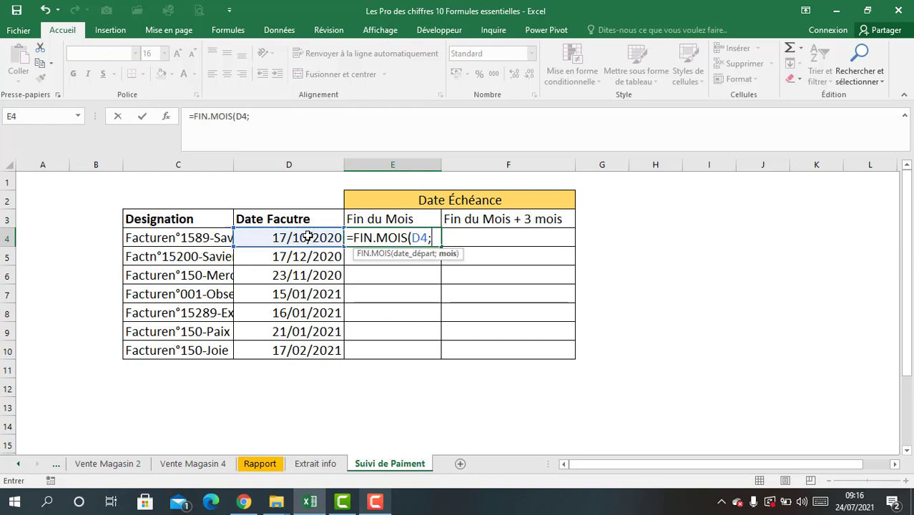
type("0)")
key("BackSpace")
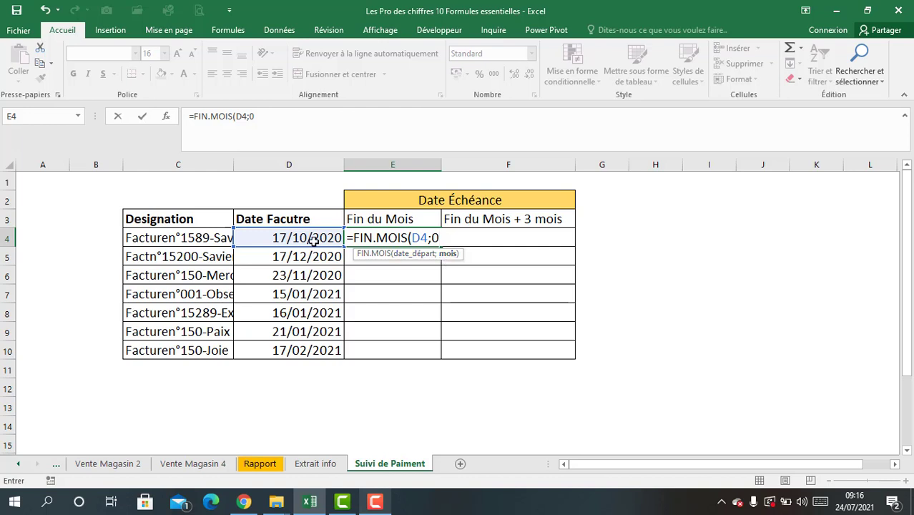
type(")")
key("Return")
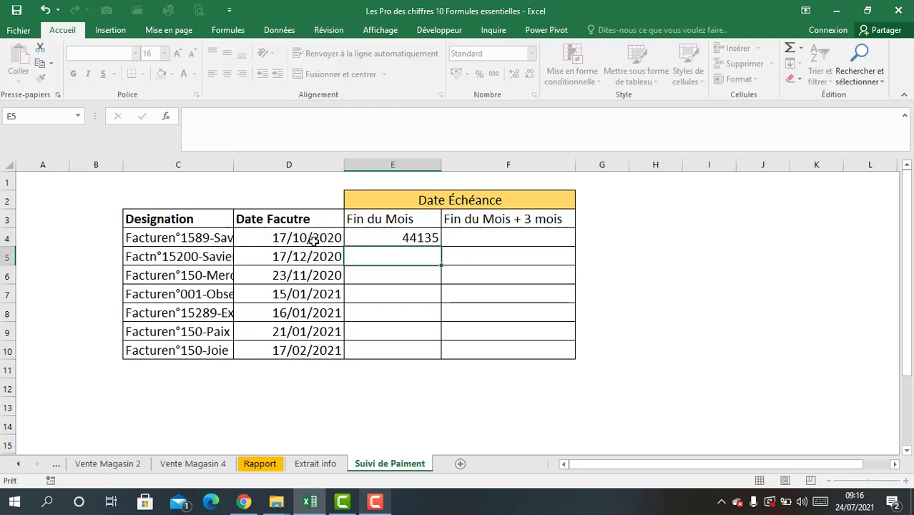
Step: Fill the E4 formula down to E10 and format the Fin du Mois results as Date courte
left_click(388, 239)
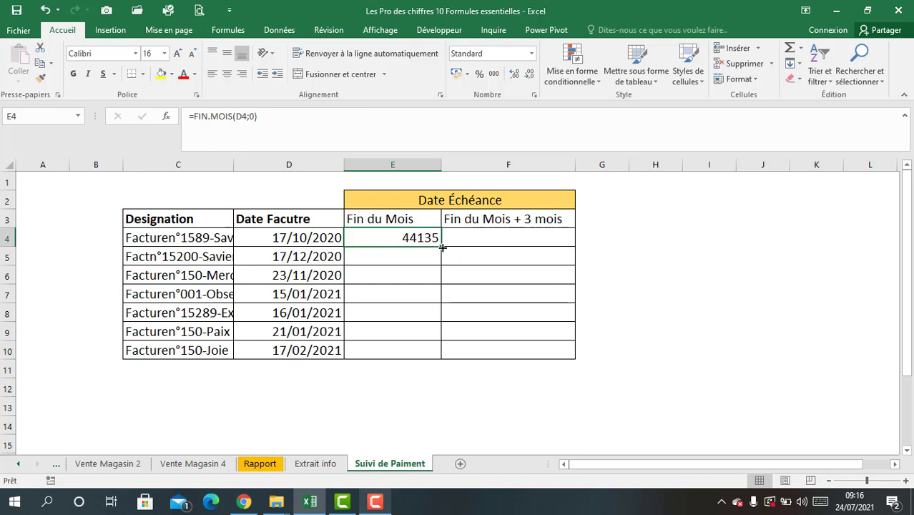
left_click_drag(439, 247, 434, 334)
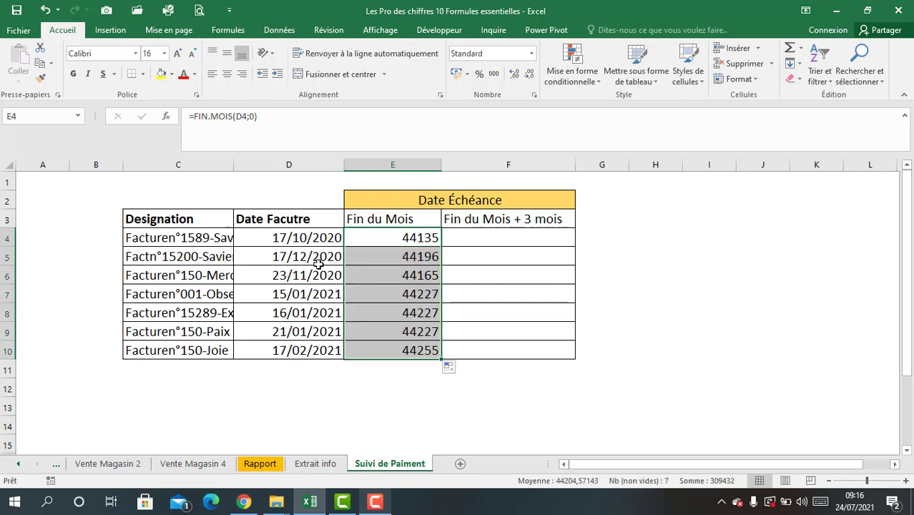
left_click(530, 53)
left_click(507, 194)
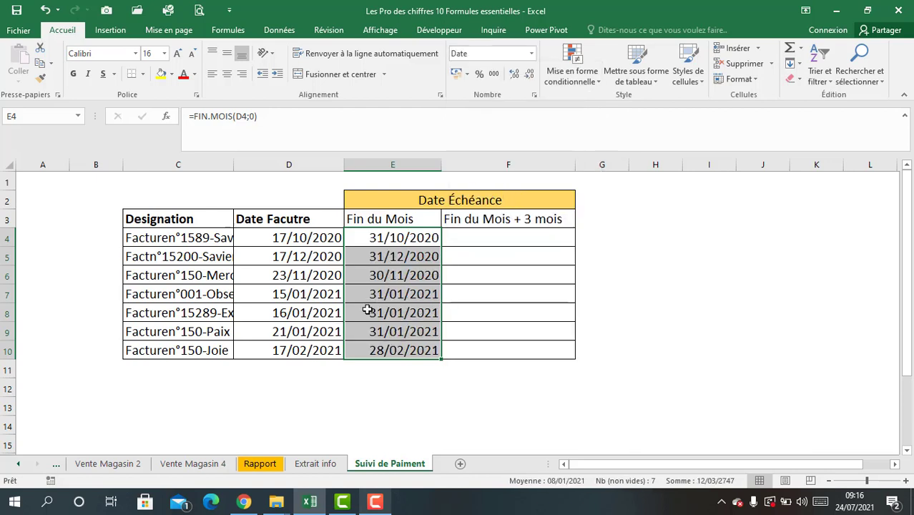
Step: Compare the Fin du Mois dates in E4 and E5 with their invoice dates and review the due date columns
left_click(387, 243)
left_click(295, 245)
left_click(374, 241)
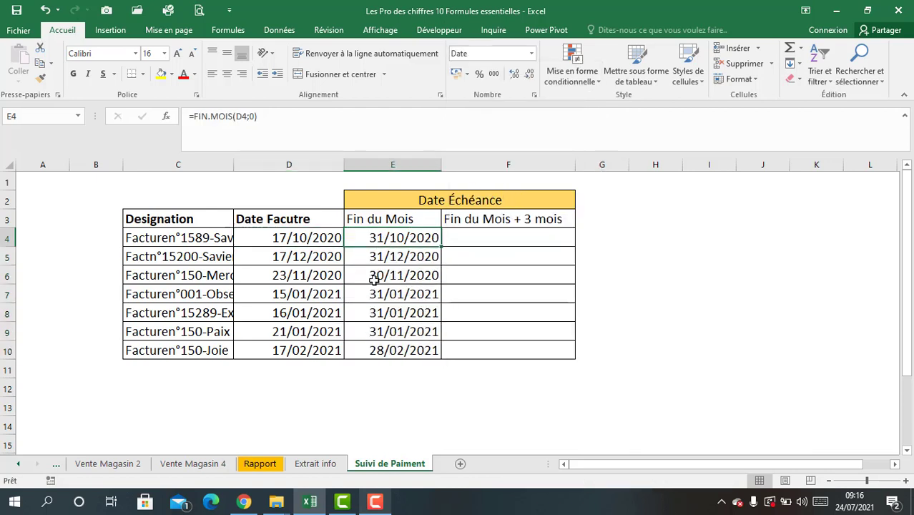
left_click(296, 262)
left_click(371, 261)
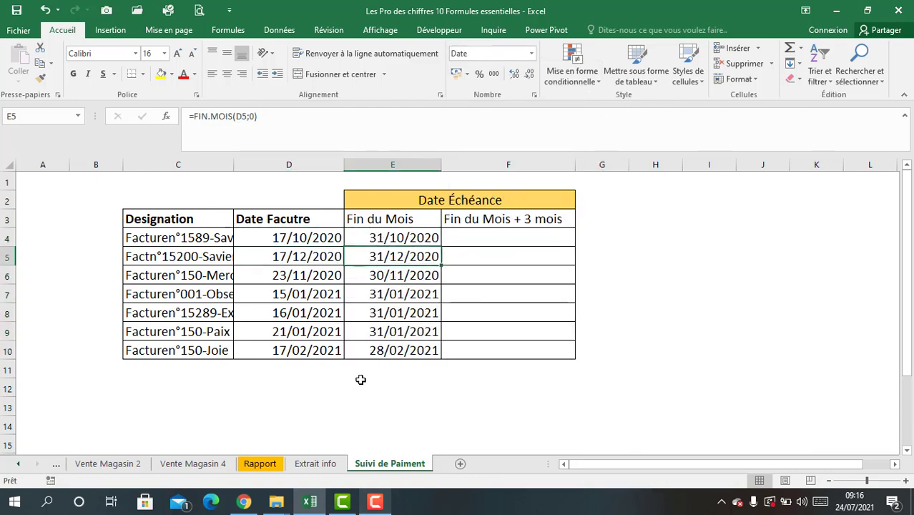
left_click_drag(472, 235, 491, 351)
left_click_drag(398, 242, 490, 352)
left_click(401, 238)
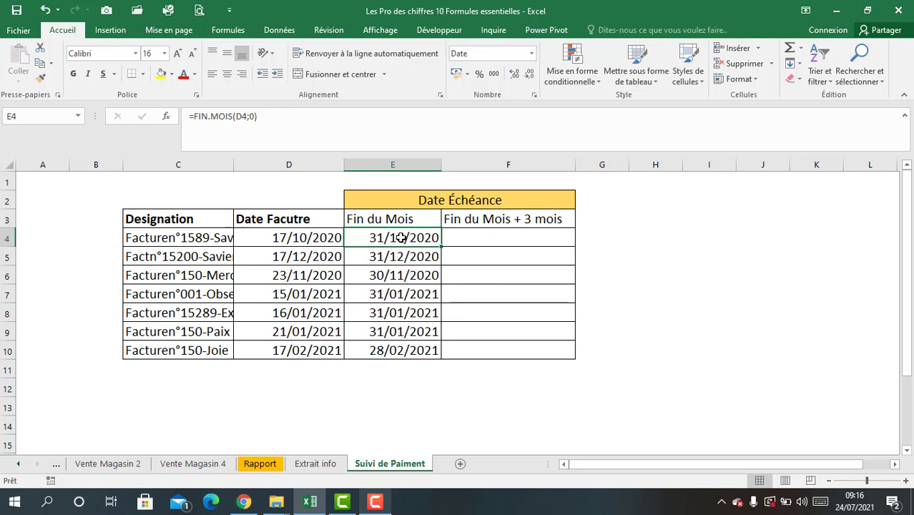
Step: Start the Fin du Mois + 3 mois formula in F4 with =FIN.MOIS(D4;0)
left_click(480, 241)
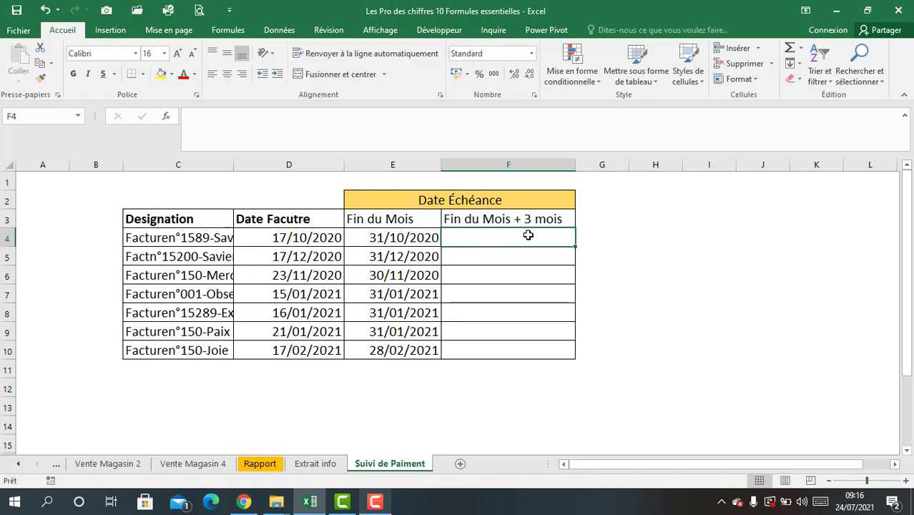
left_click(326, 236)
left_click(533, 229)
type("=")
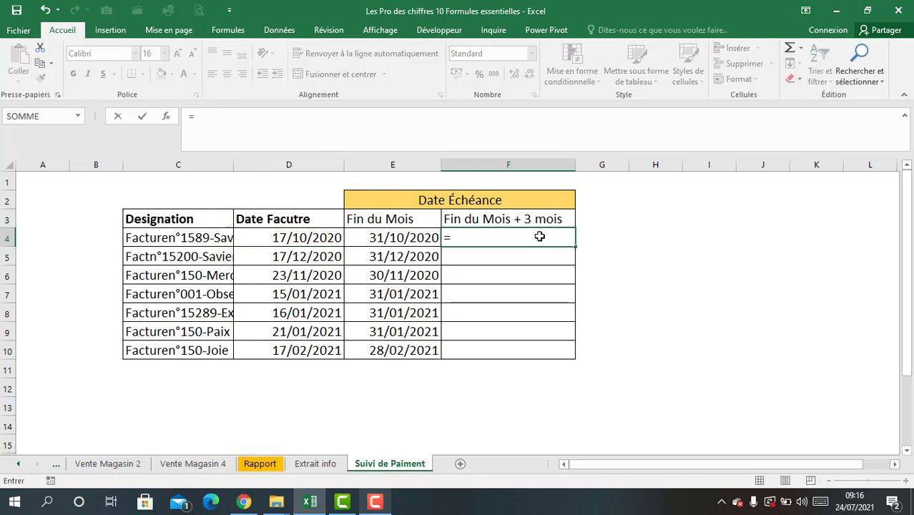
type("fin")
key("Tab")
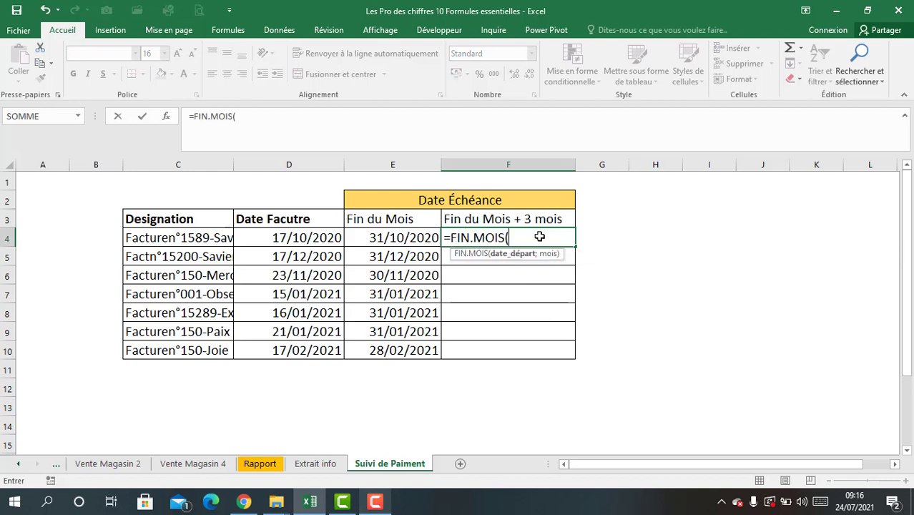
left_click(322, 230)
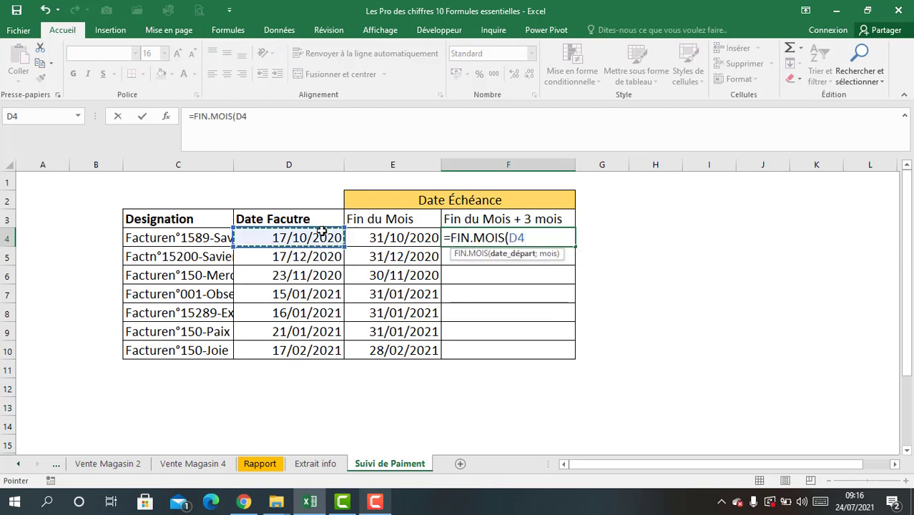
type(";0)")
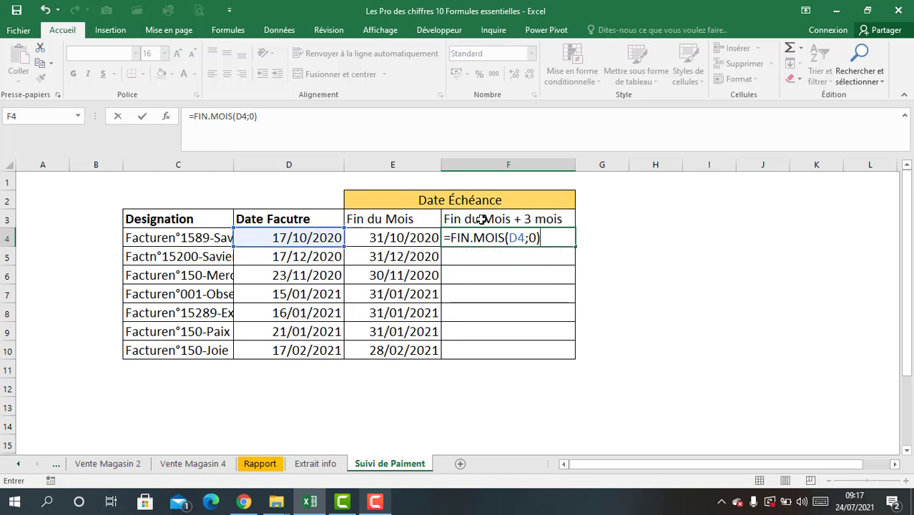
Step: Wrap the F4 formula in MOIS.DECALER with a three-month shift, giving =MOIS.DECALER(FIN.MOIS(D4;0);3)
left_click(450, 239)
type("mois")
key("Down")
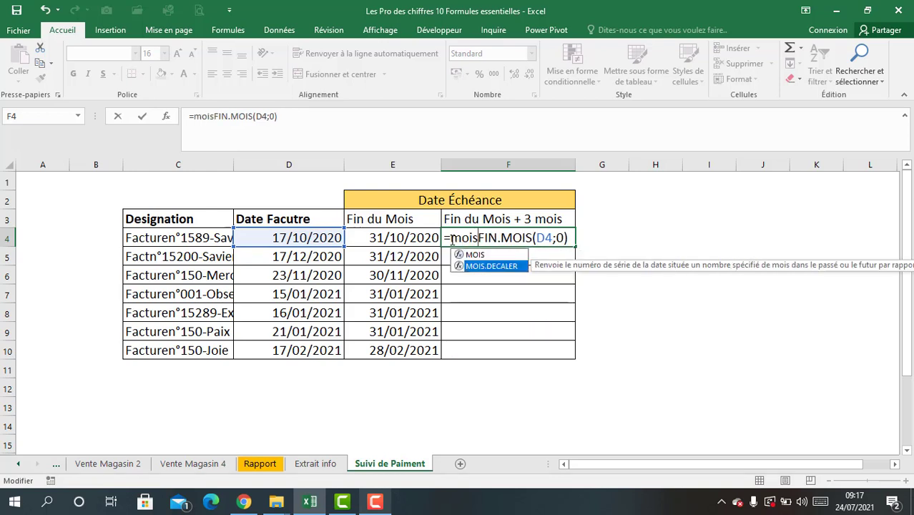
key("Tab")
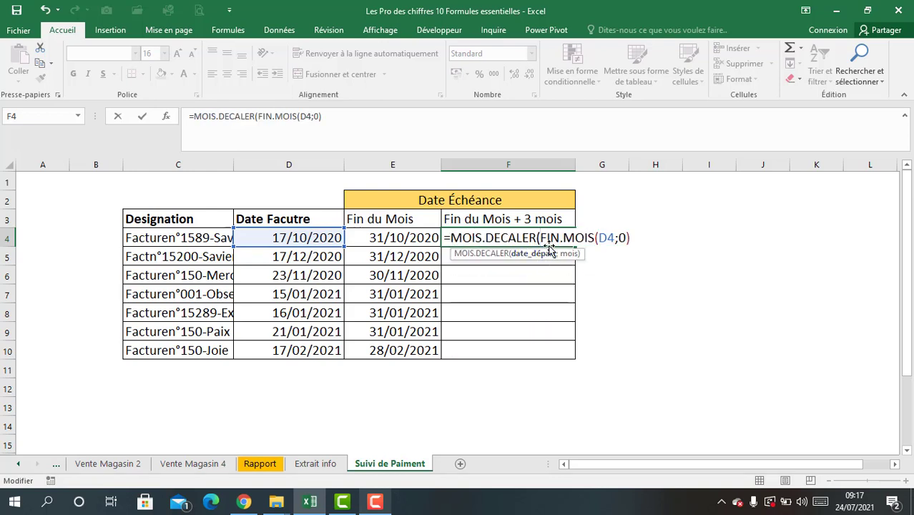
left_click_drag(540, 237, 632, 233)
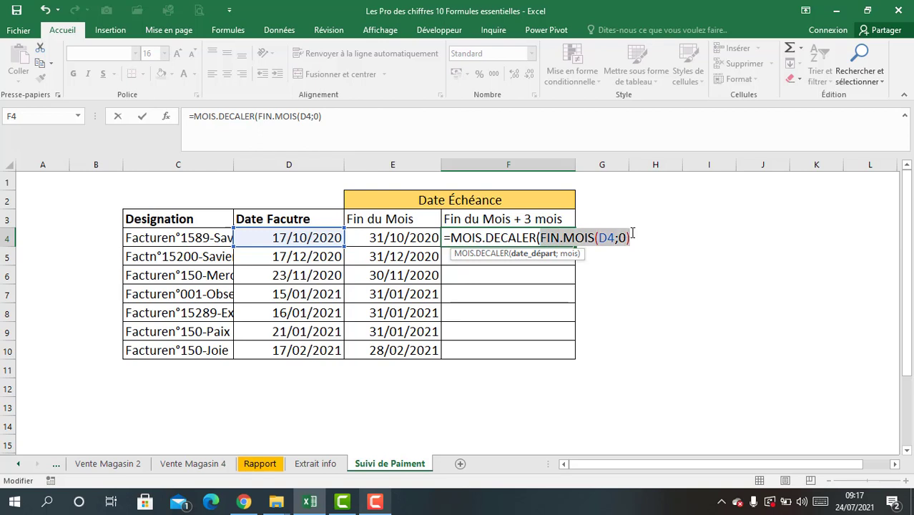
left_click(634, 235)
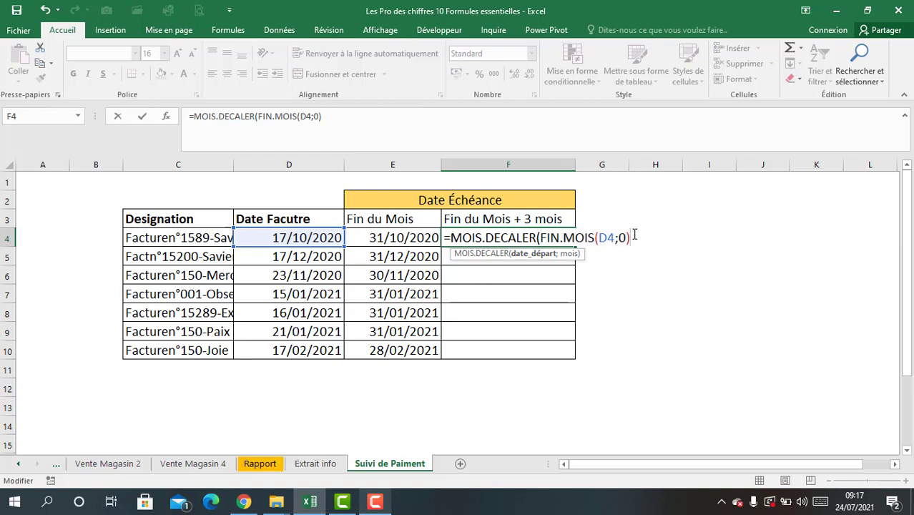
type(";3)")
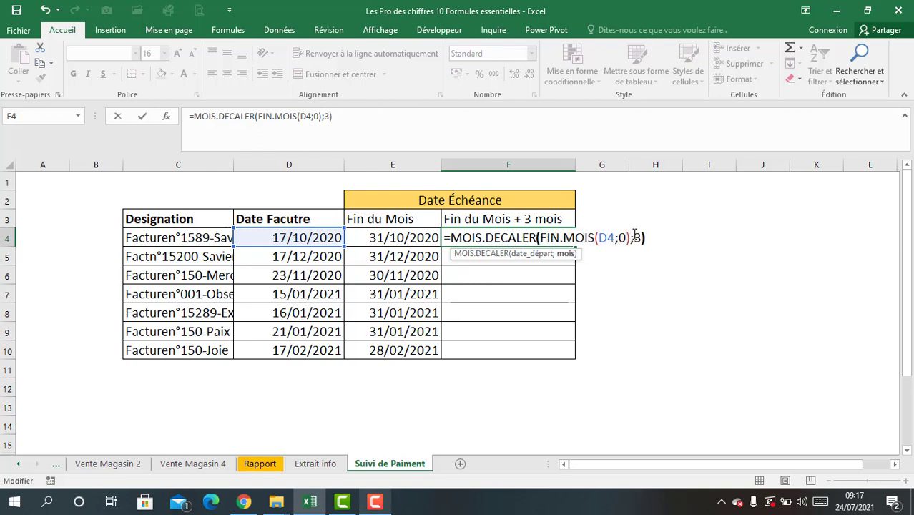
key("Return")
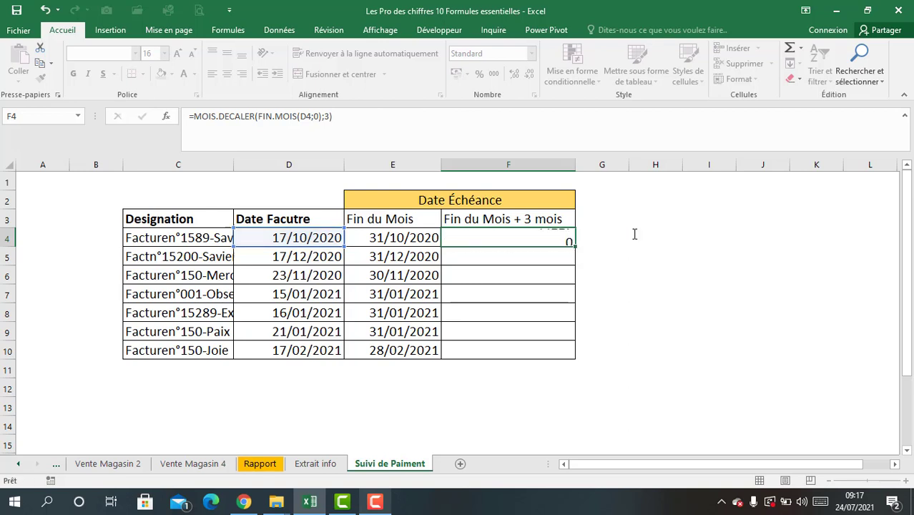
Step: Fill the F4 formula down to F10 and format the Fin du Mois + 3 mois results as Date courte
left_click(557, 236)
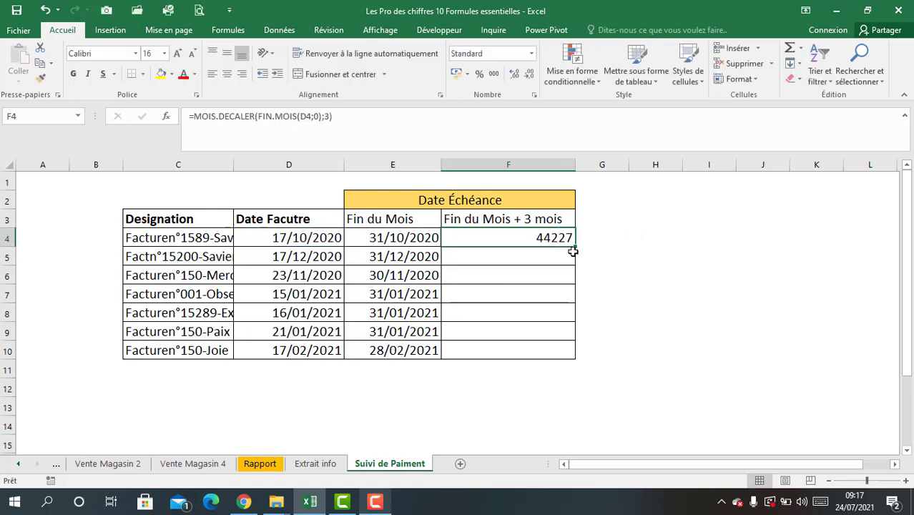
left_click_drag(576, 248, 578, 353)
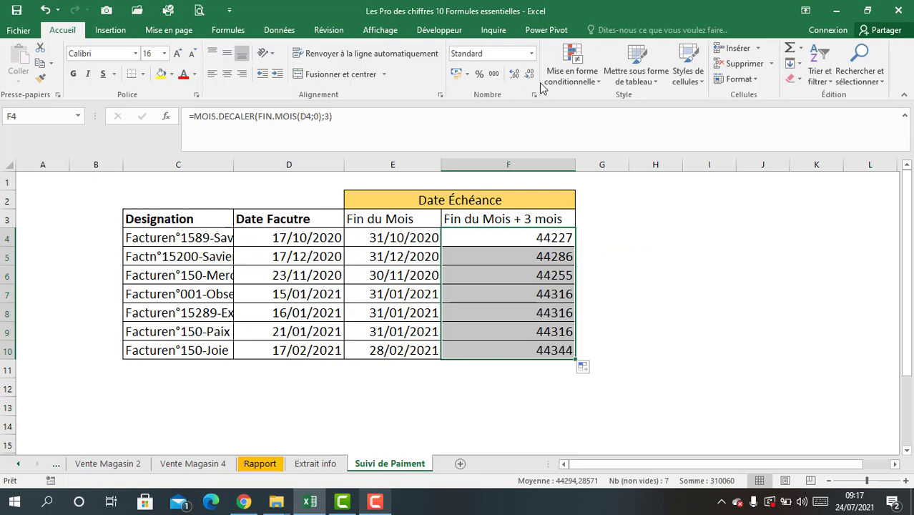
left_click(531, 54)
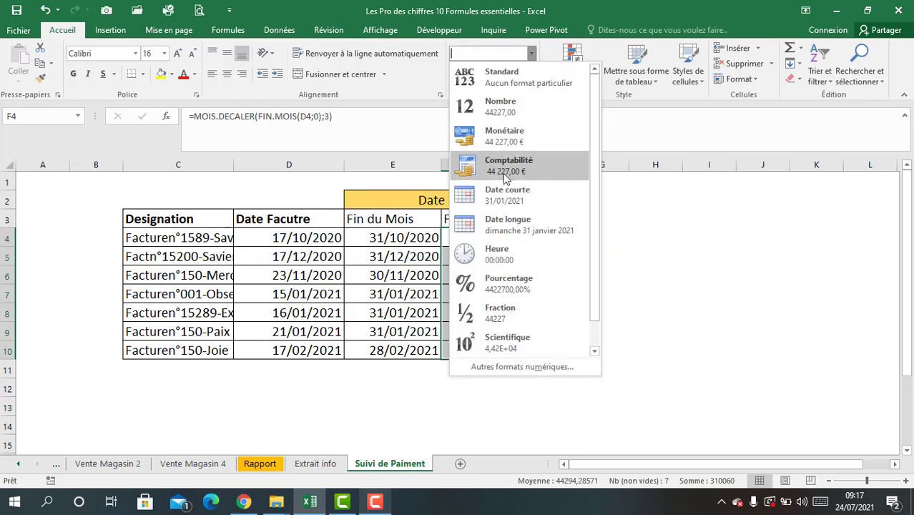
left_click(506, 198)
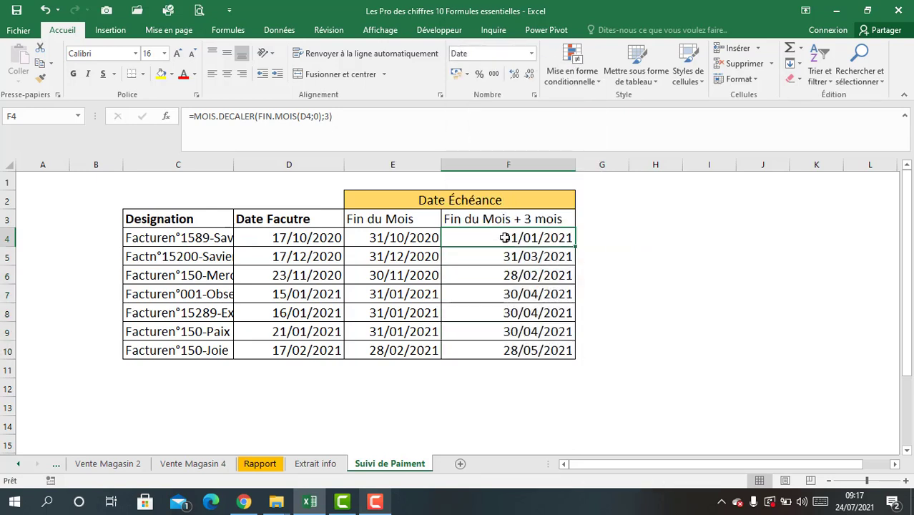
Step: Undo the date formatting of F4:F10 and reapply the Date courte format
left_click(45, 10)
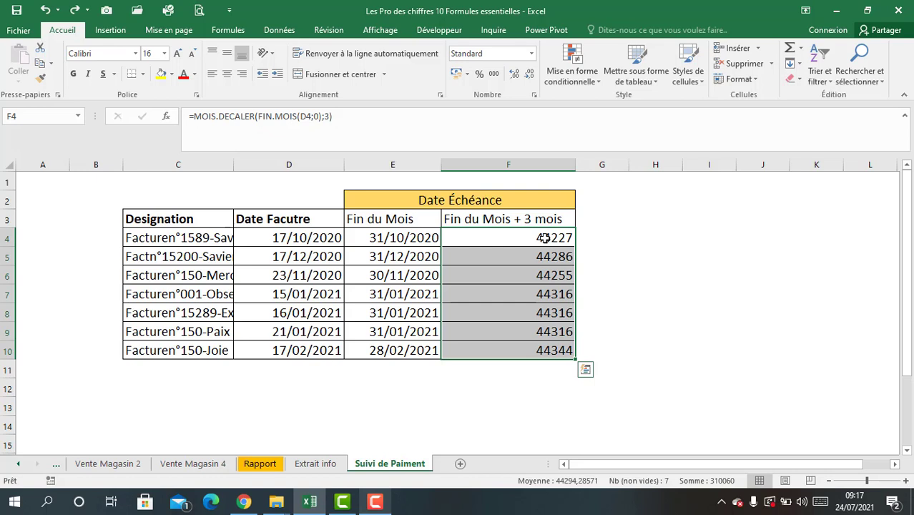
left_click(530, 53)
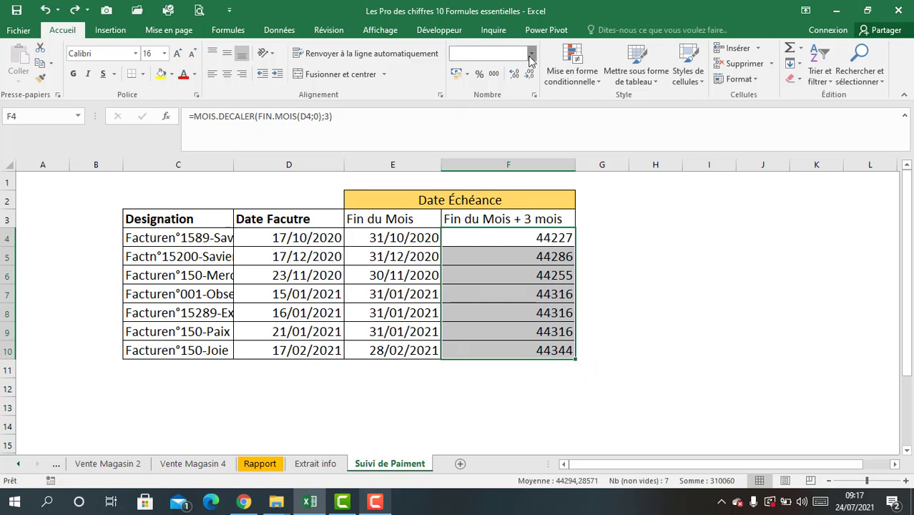
left_click(507, 195)
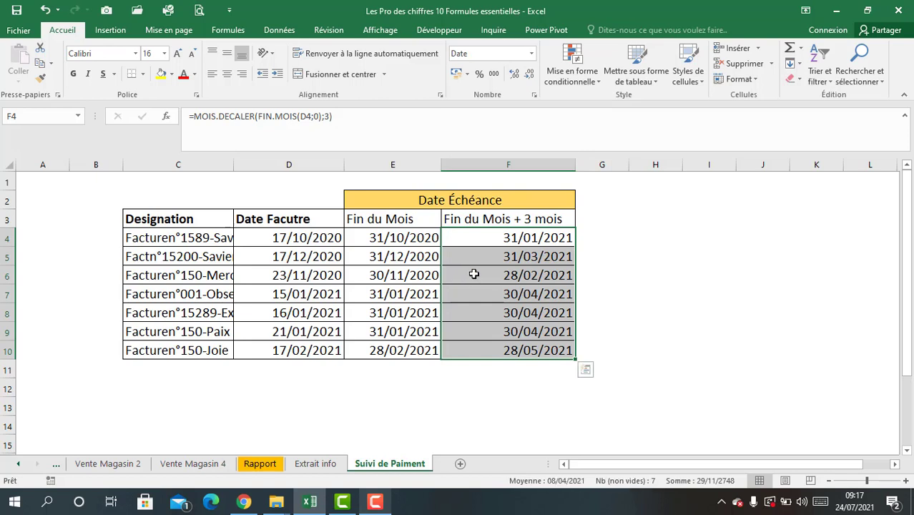
Step: Check the Fin du Mois and Fin du Mois + 3 mois dates in rows 4 and 5 against their invoice dates
left_click(495, 235)
left_click(309, 237)
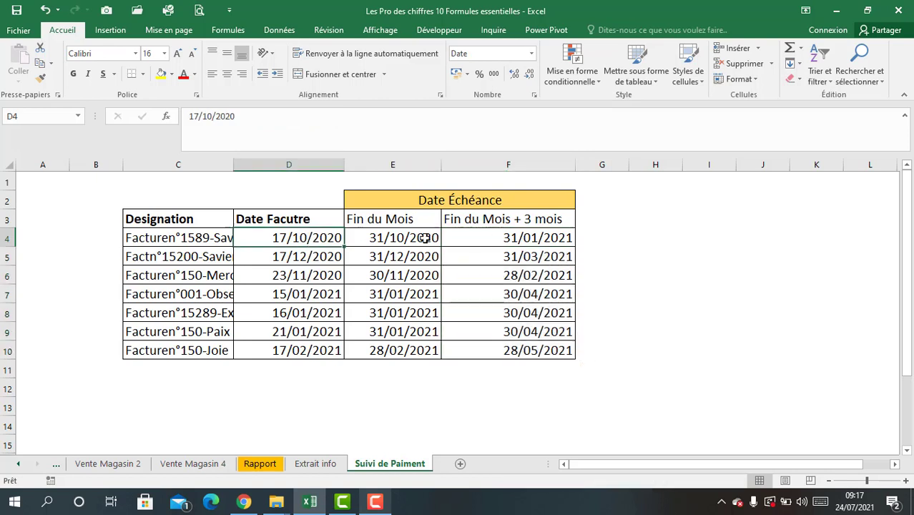
left_click(389, 240)
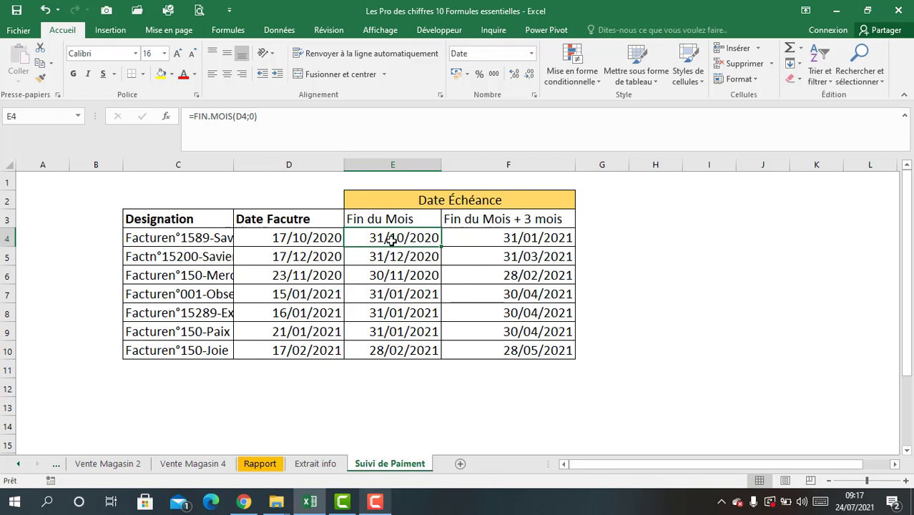
left_click(315, 239)
left_click(419, 236)
left_click(506, 239)
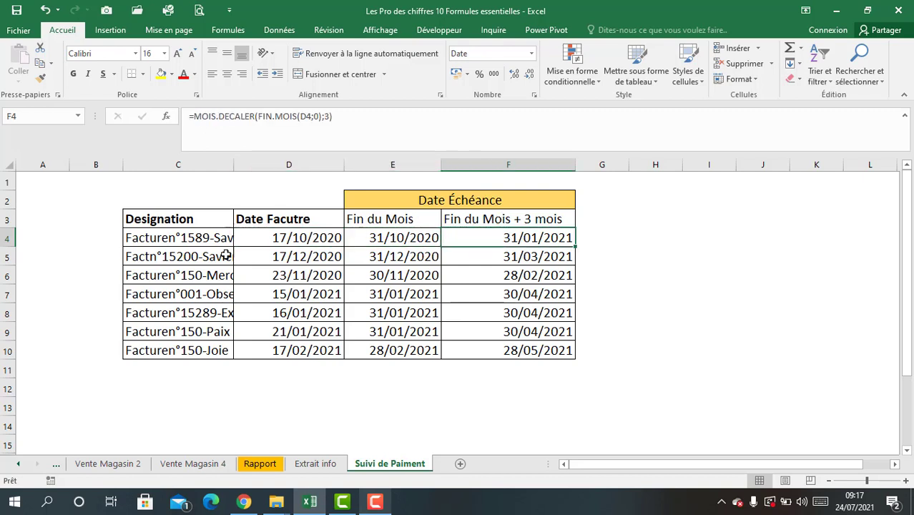
left_click(272, 256)
left_click(393, 254)
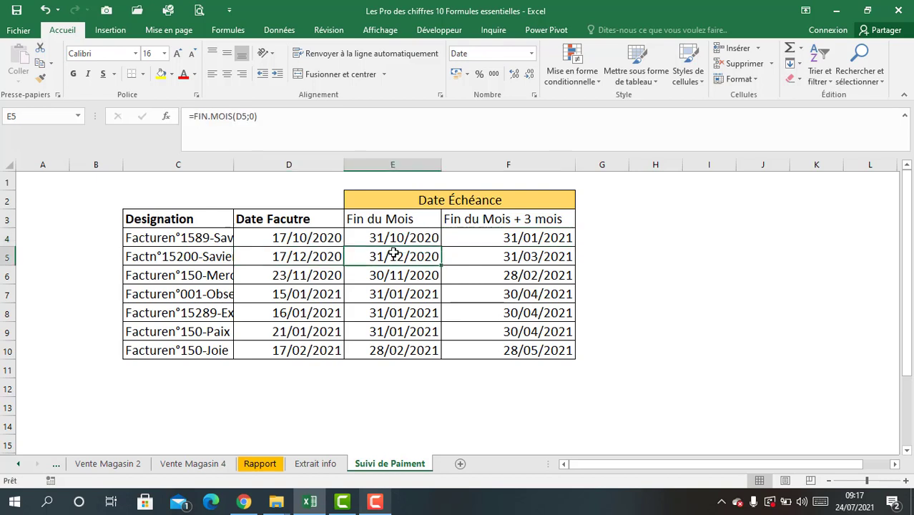
left_click(314, 254)
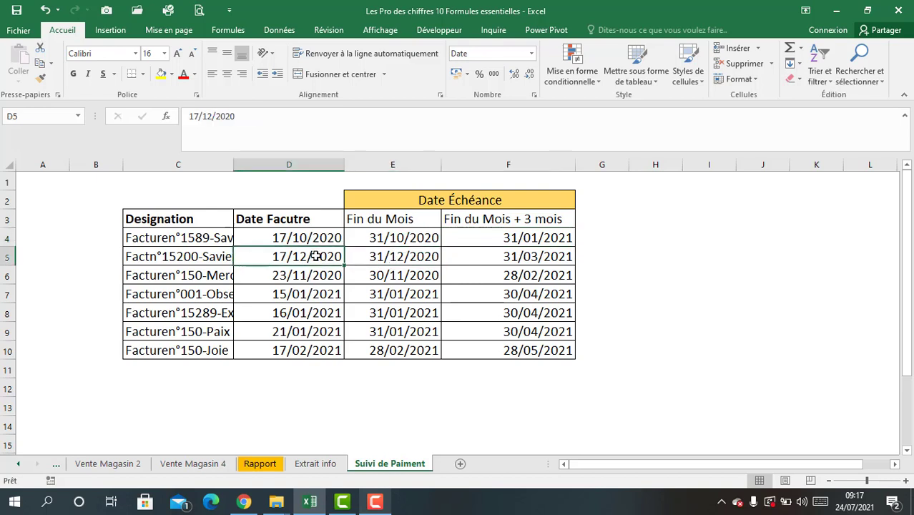
left_click(484, 256)
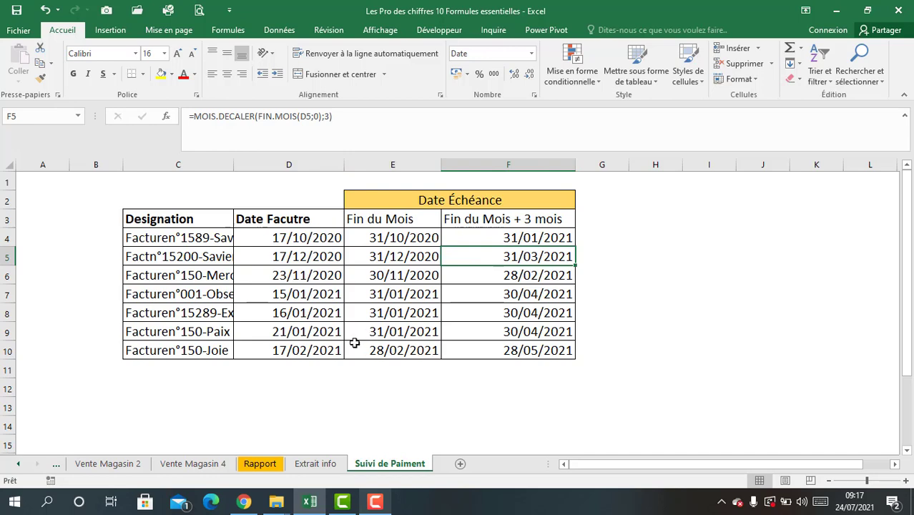
left_click(334, 370)
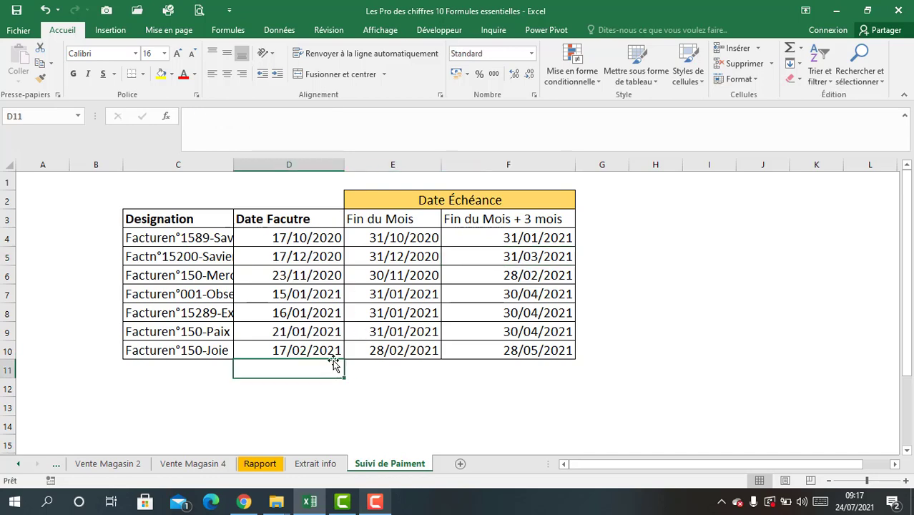